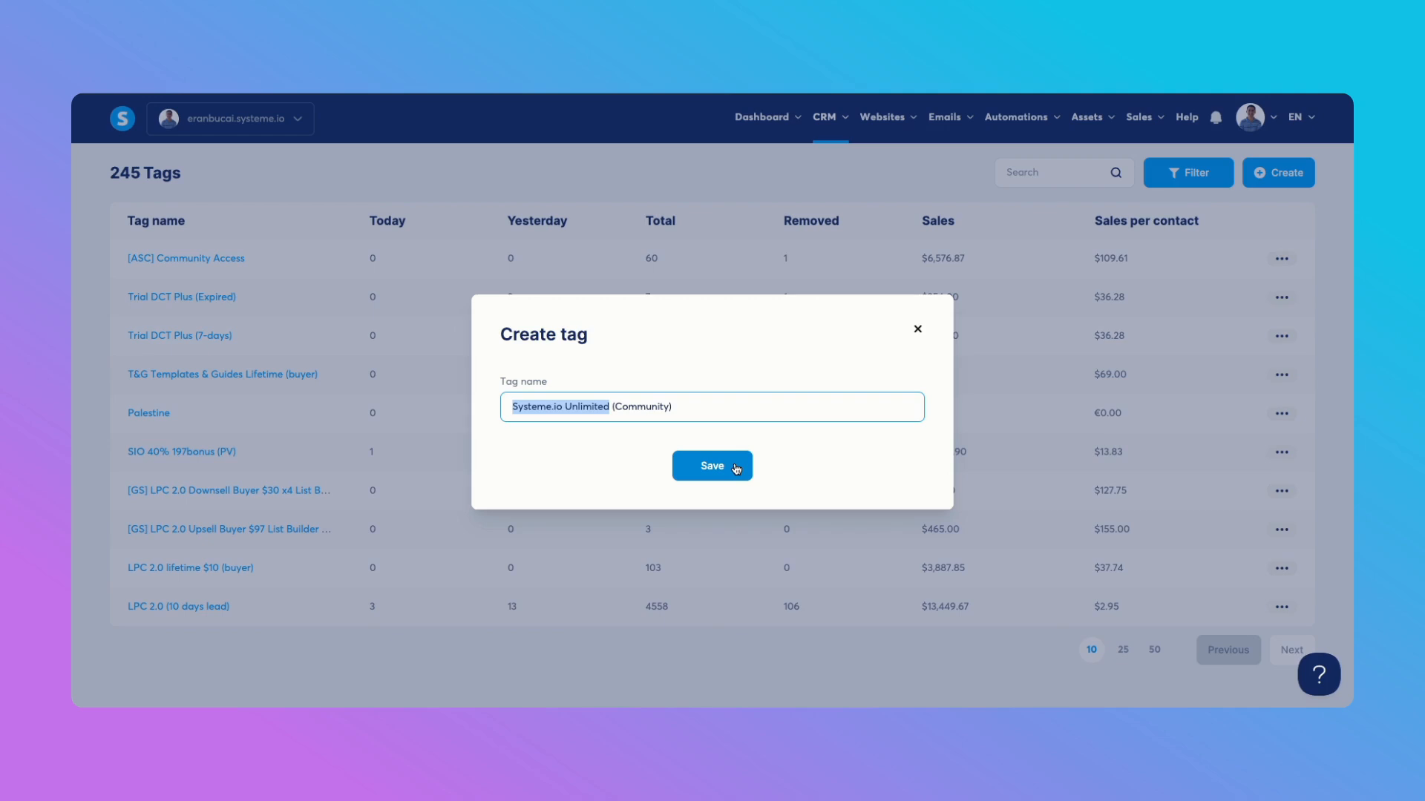
Save the new tag "Systeme.io Unlimited (Community)" and rename the "[ASC] Community Access" tag to "[ASC] Community Access (Community)"
click(736, 468)
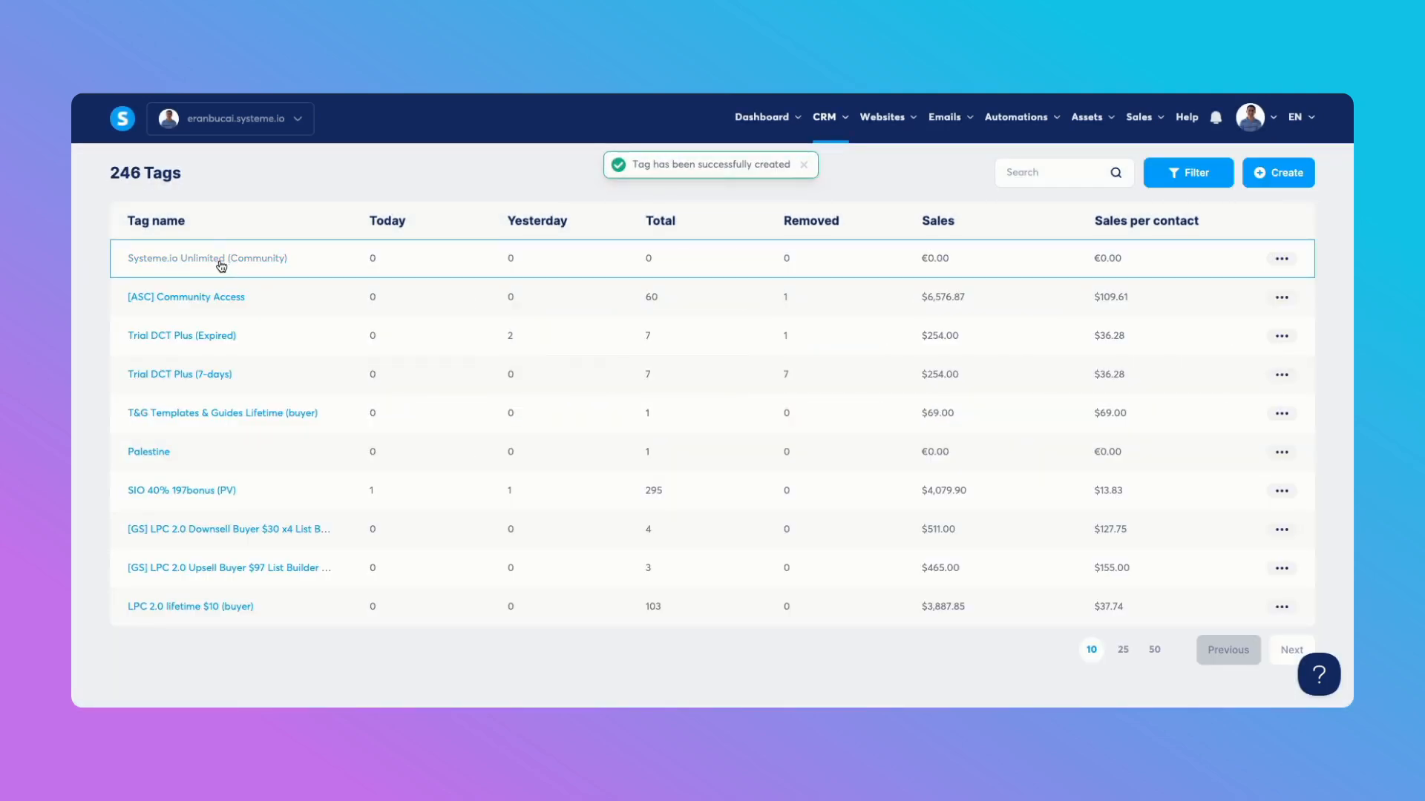
click(1282, 296)
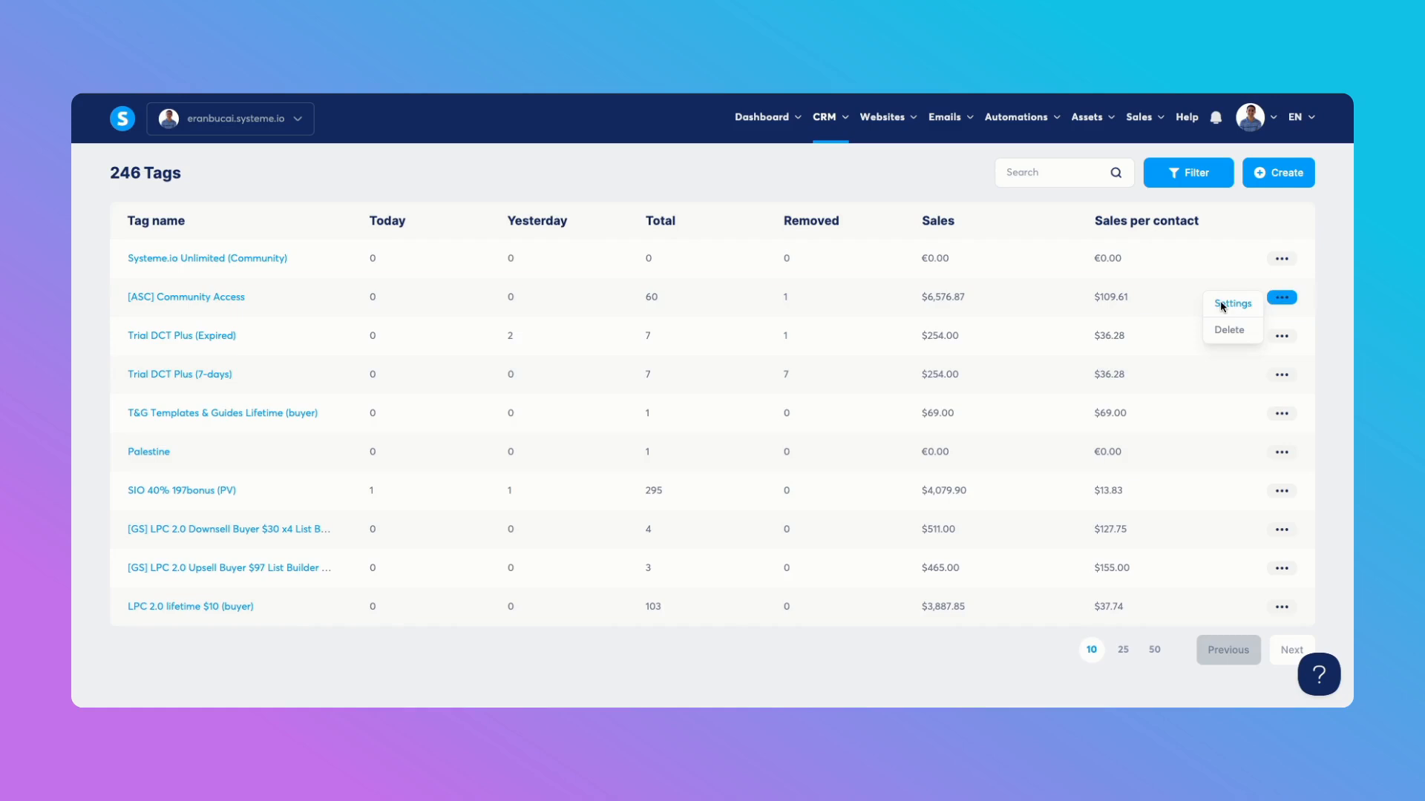
click(1233, 304)
click(706, 399)
text((Community)
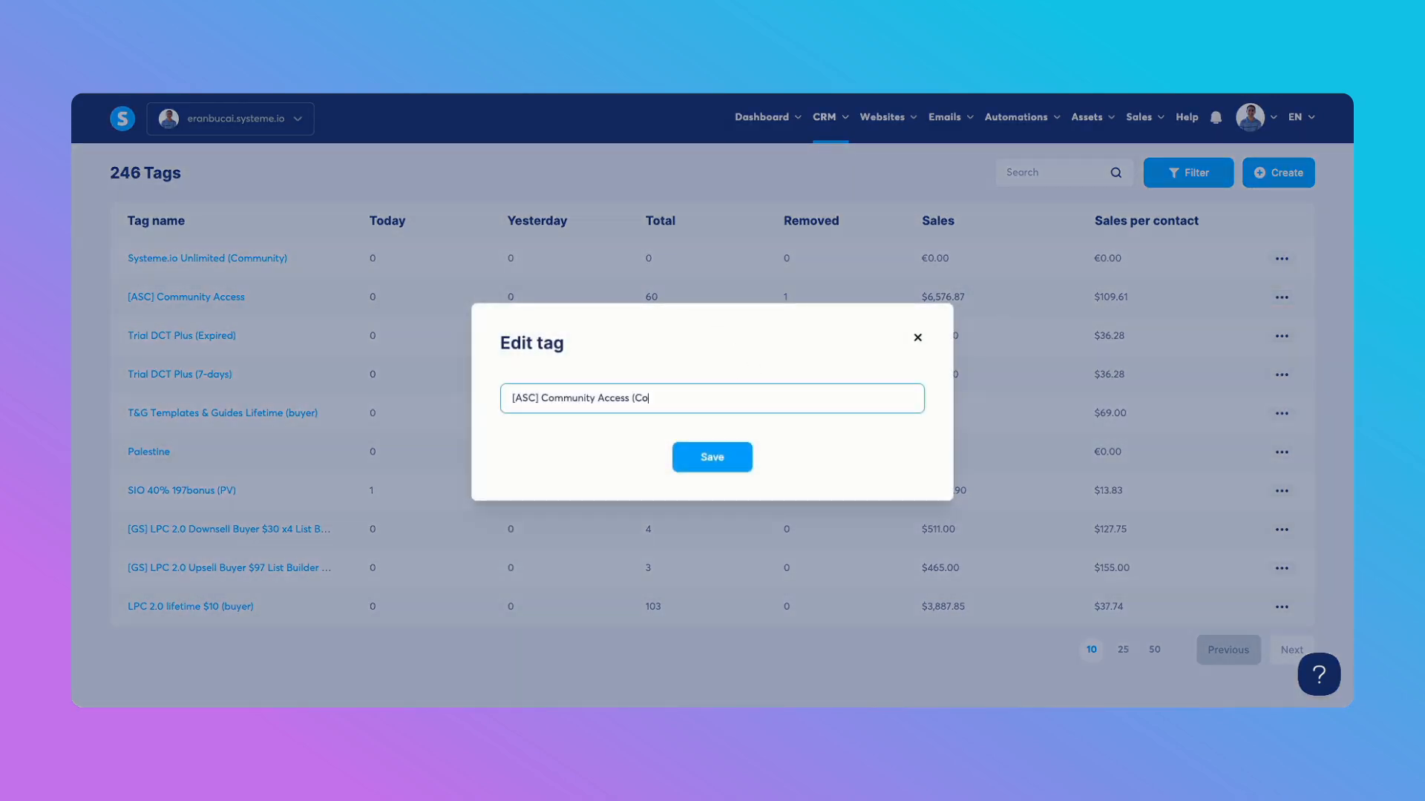
click(728, 457)
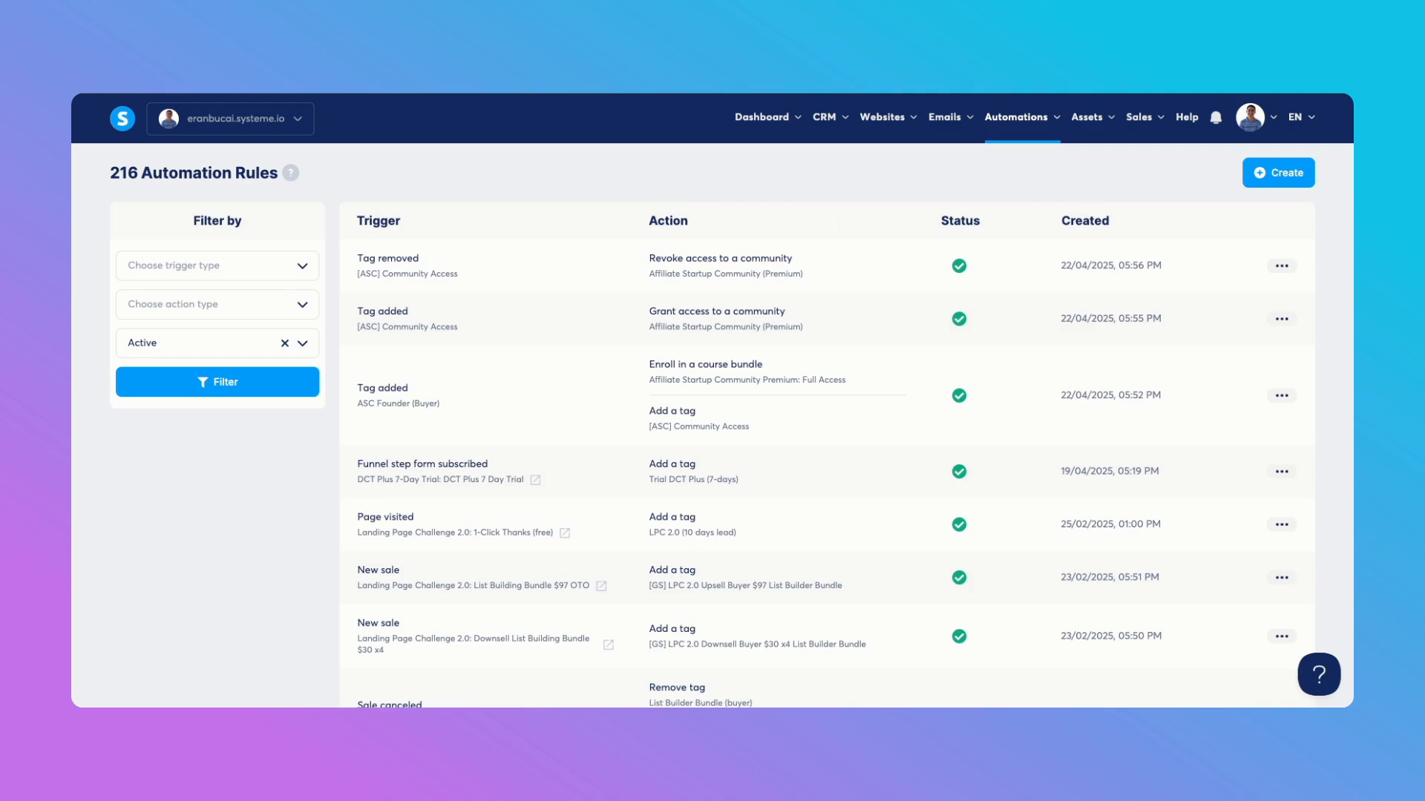
Review the actions available for the "community test" workflow, looking for the community access options, without creating an action
mouse_move(1050, 121)
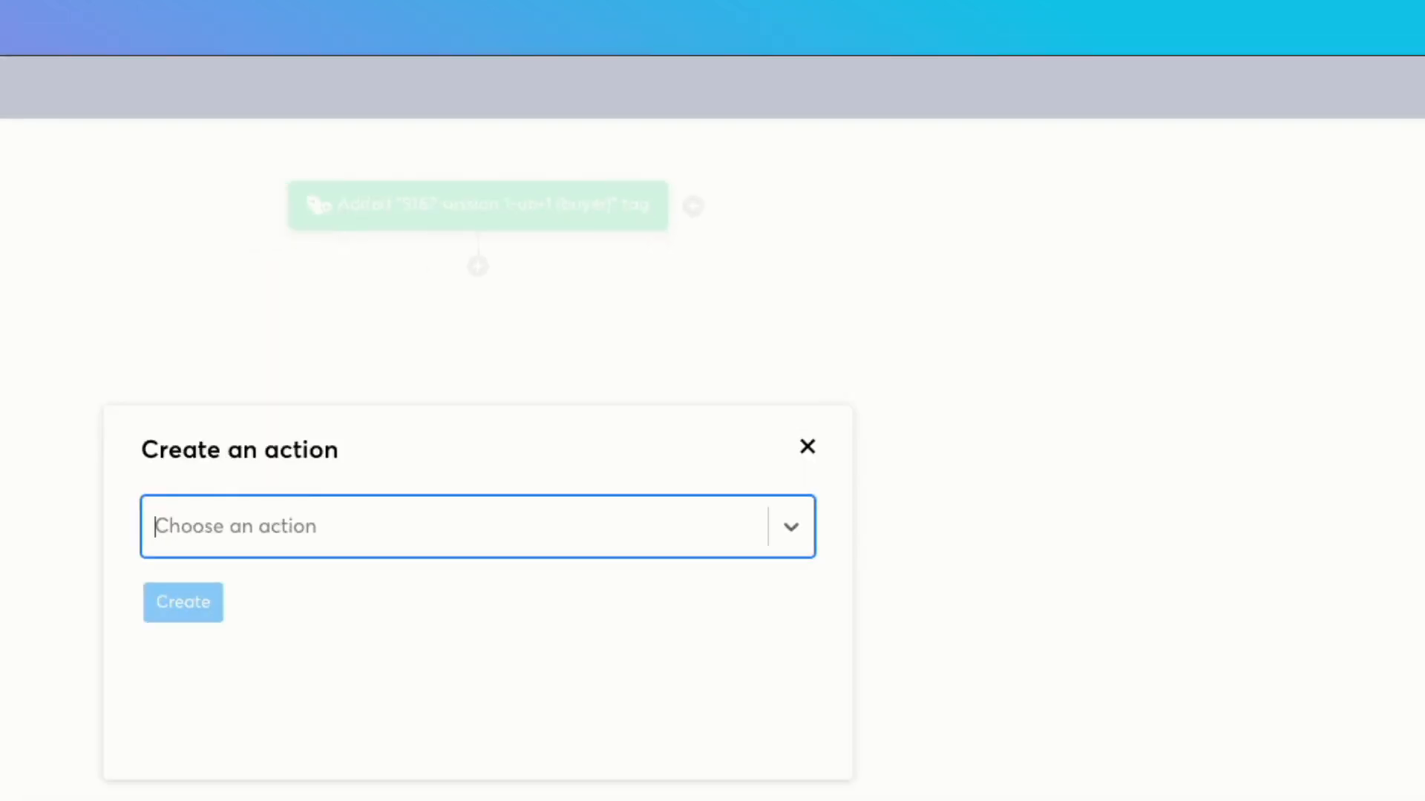
click(757, 529)
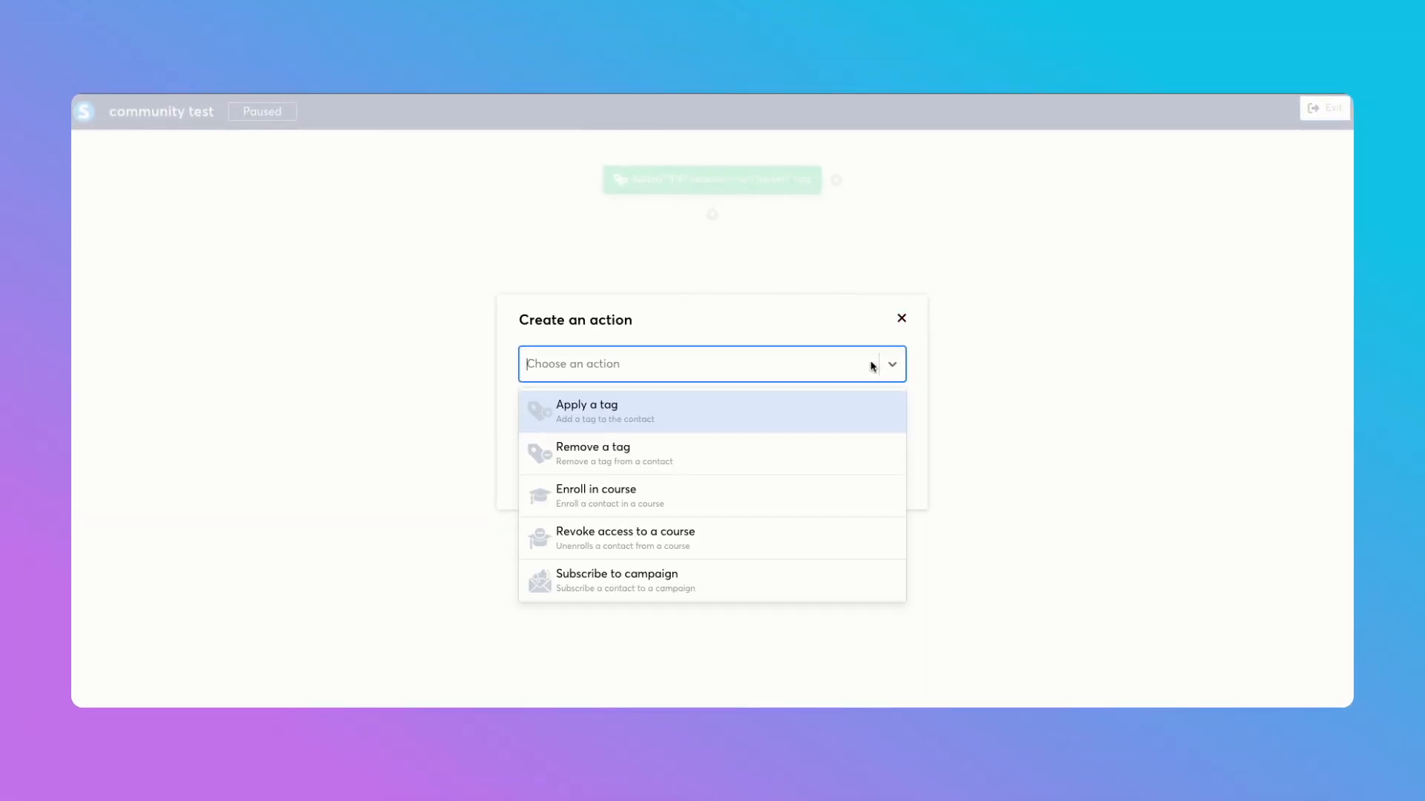
scroll(776, 481, down, 5)
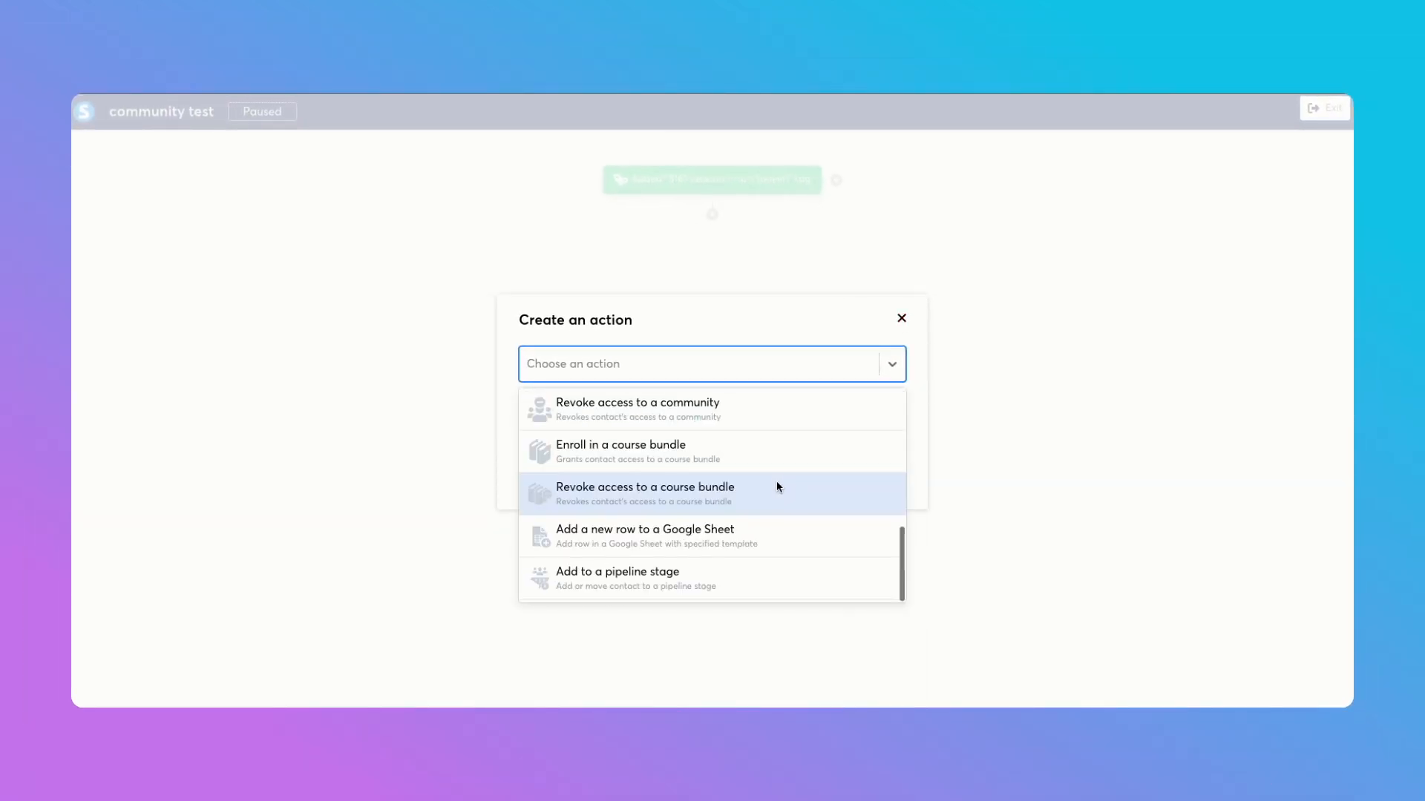
scroll(765, 483, up, 1)
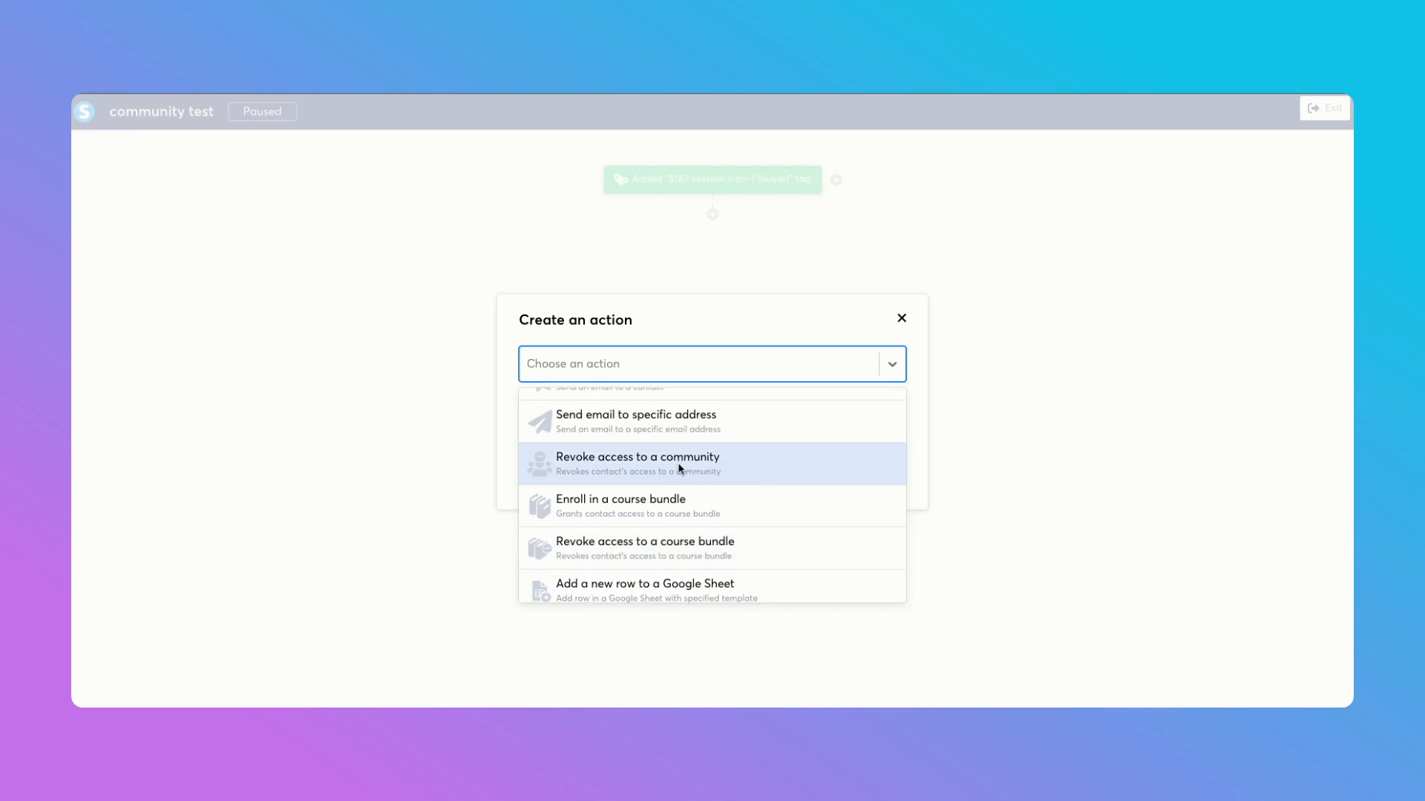
scroll(680, 469, up, 4)
scroll(679, 469, down, 5)
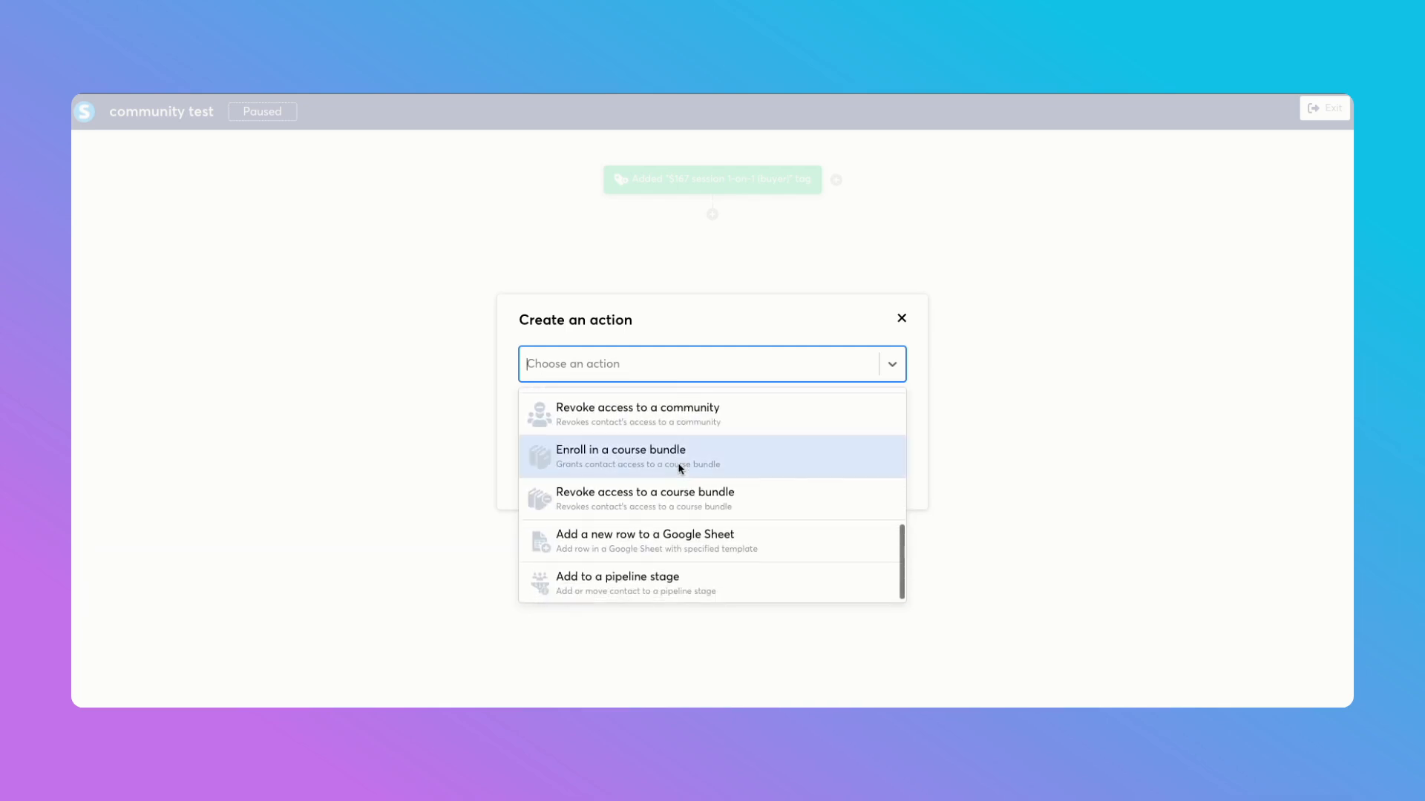
scroll(678, 466, up, 4)
scroll(678, 465, down, 4)
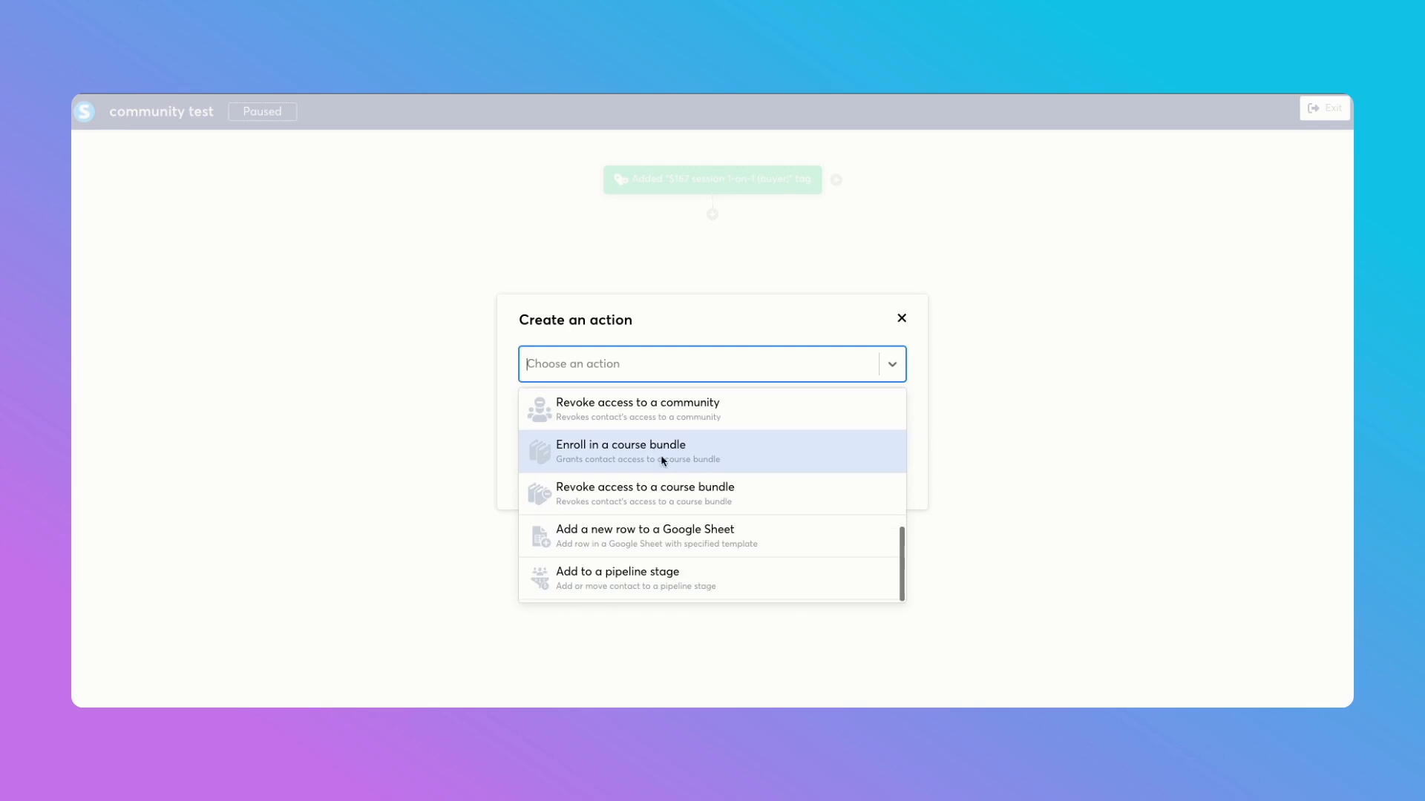
scroll(662, 460, up, 5)
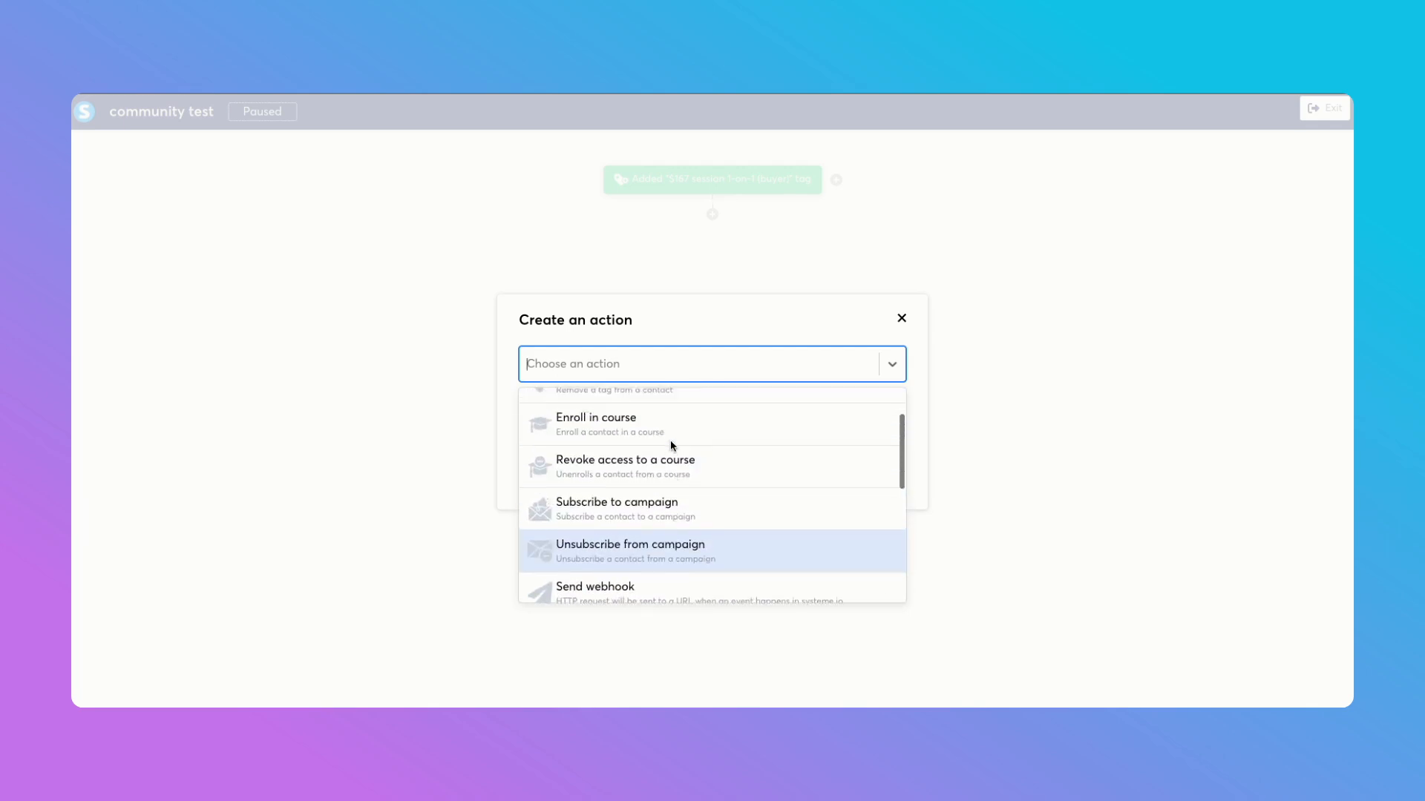
scroll(670, 444, down, 5)
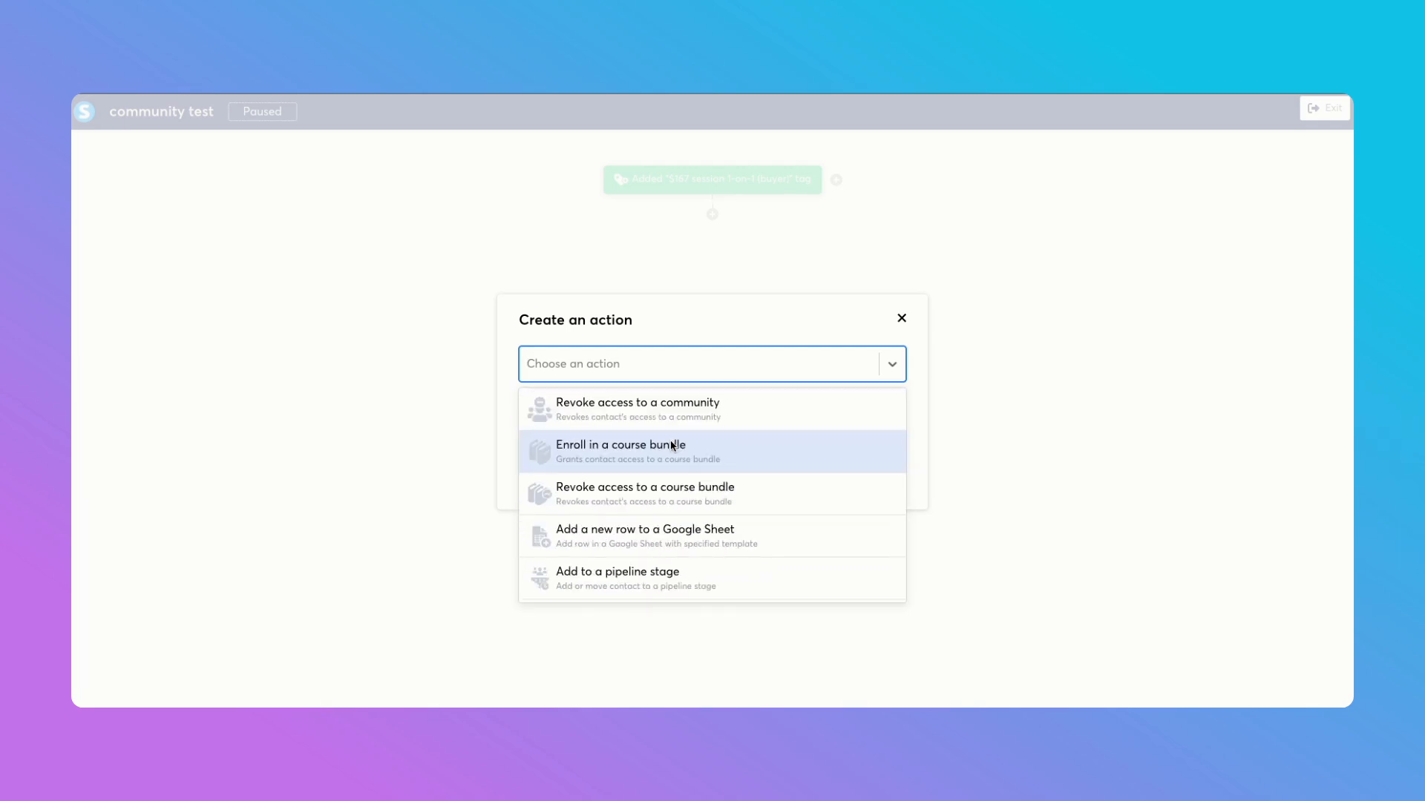
scroll(671, 446, up, 7)
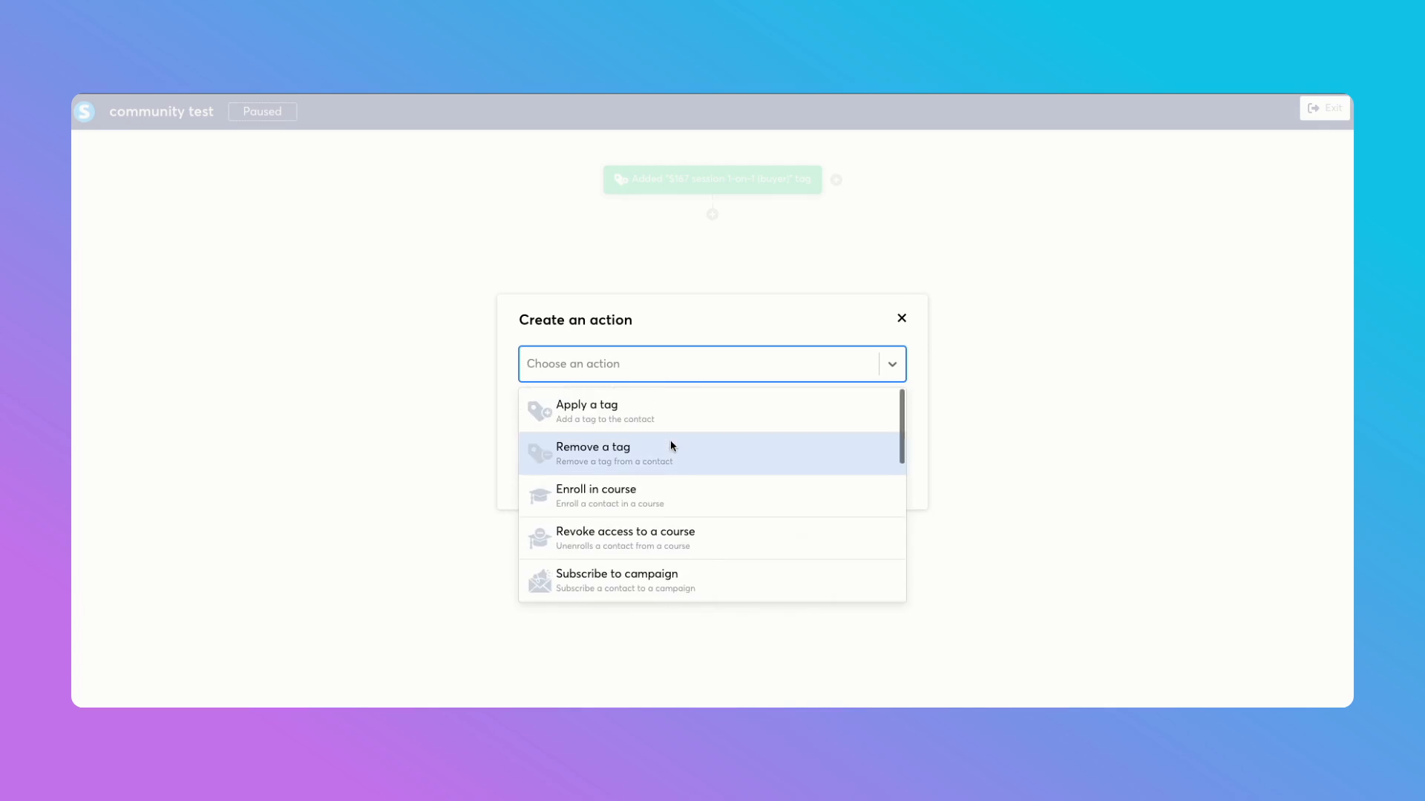
click(903, 321)
click(902, 321)
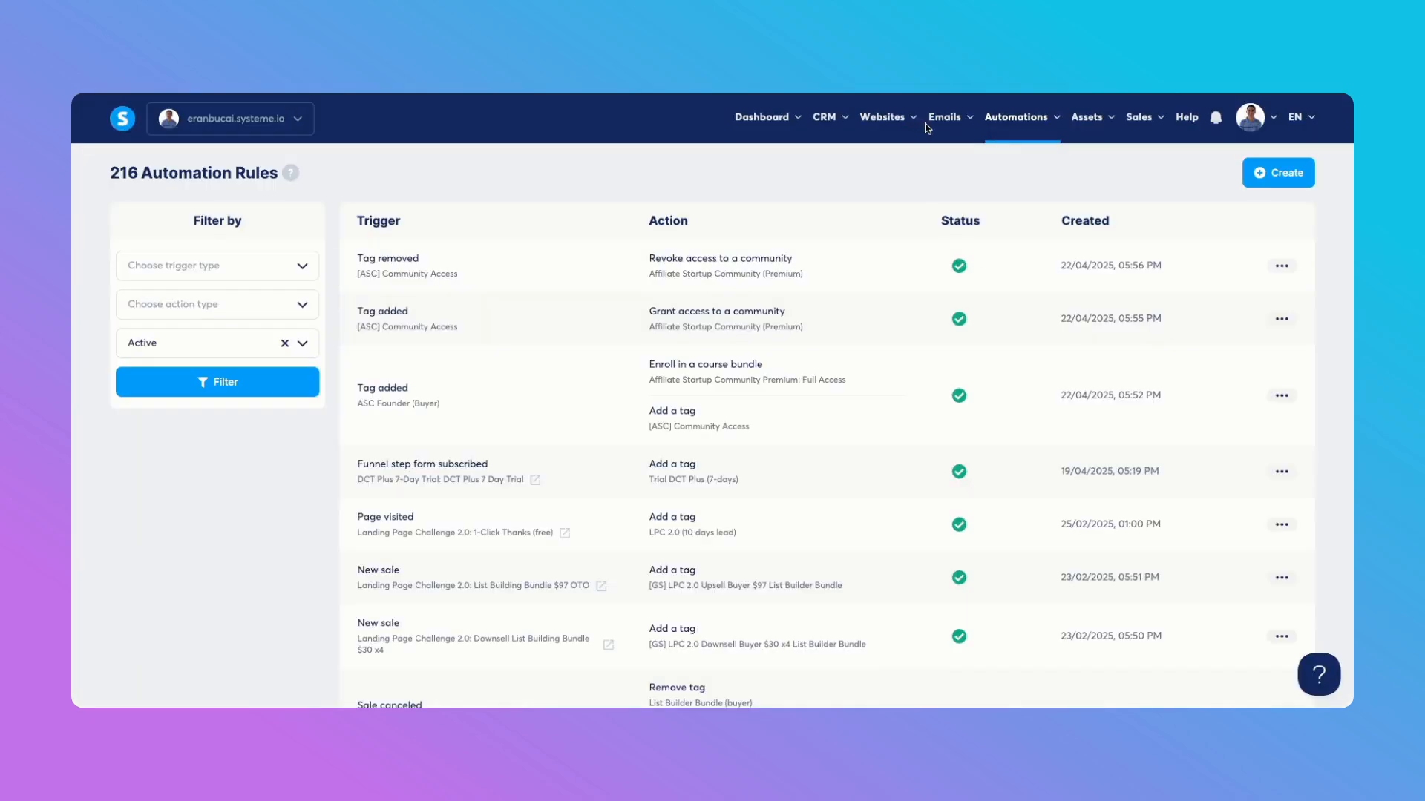
Create an automation rule with a "Tag added" trigger for the tag "Systeme.io Unlimited (Community)"
mouse_move(1028, 122)
click(1262, 177)
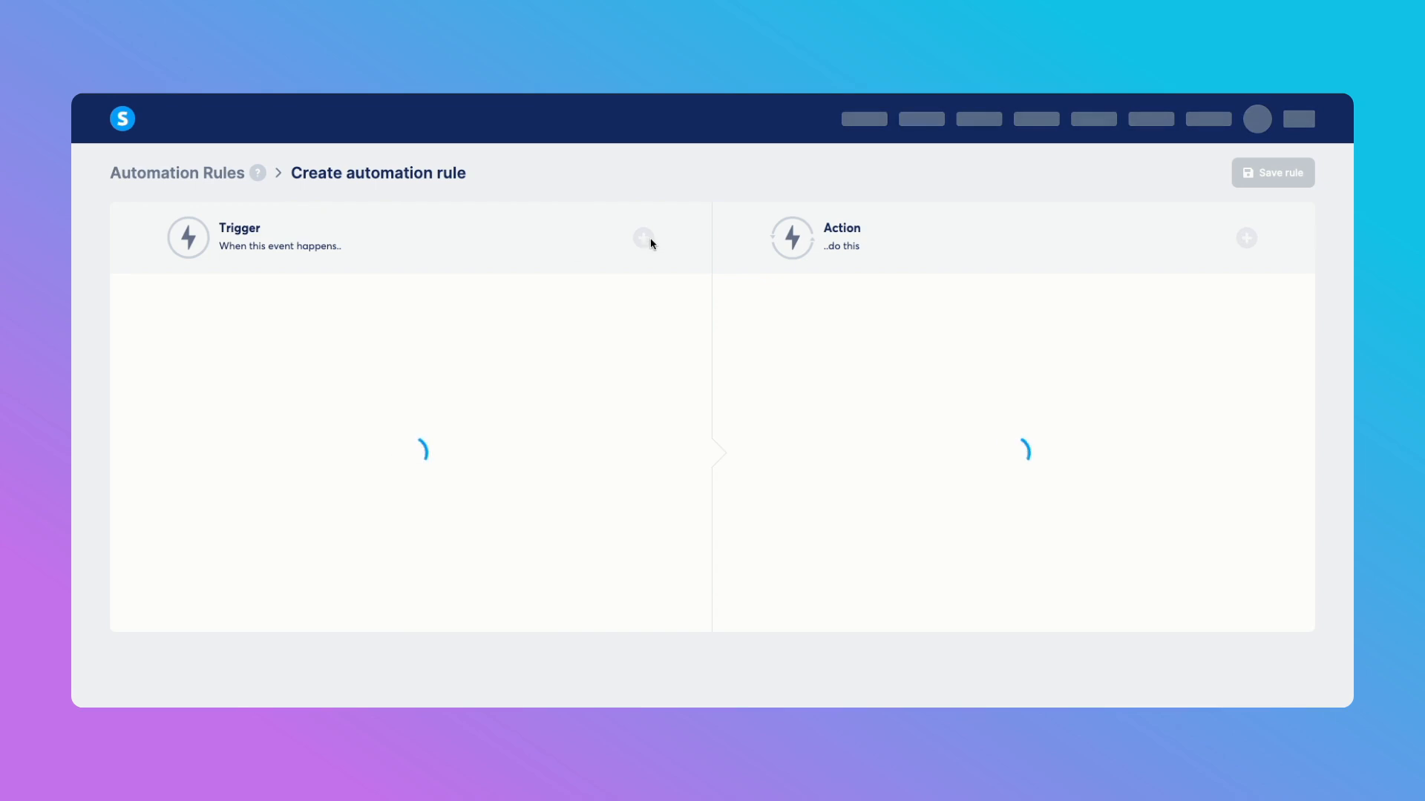
click(645, 239)
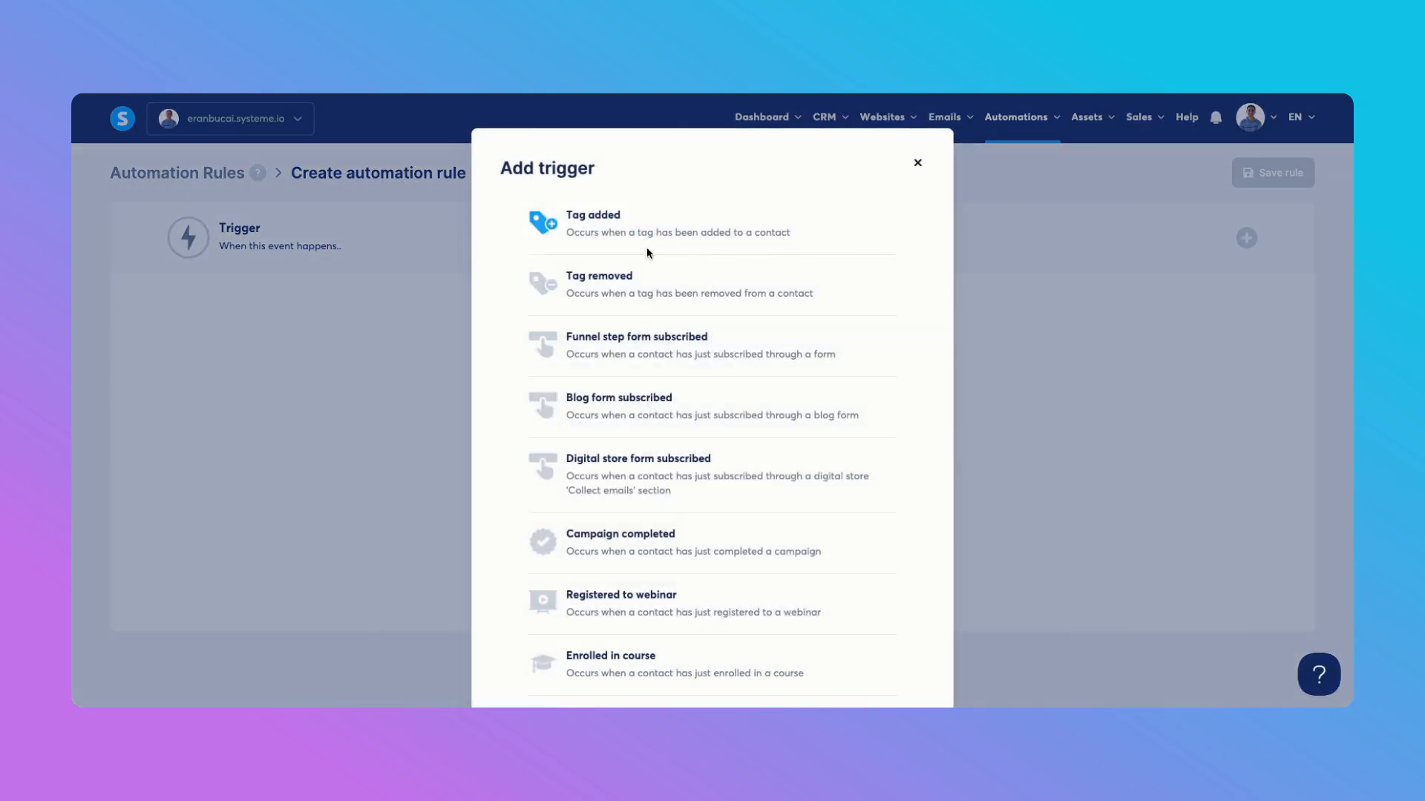
click(606, 230)
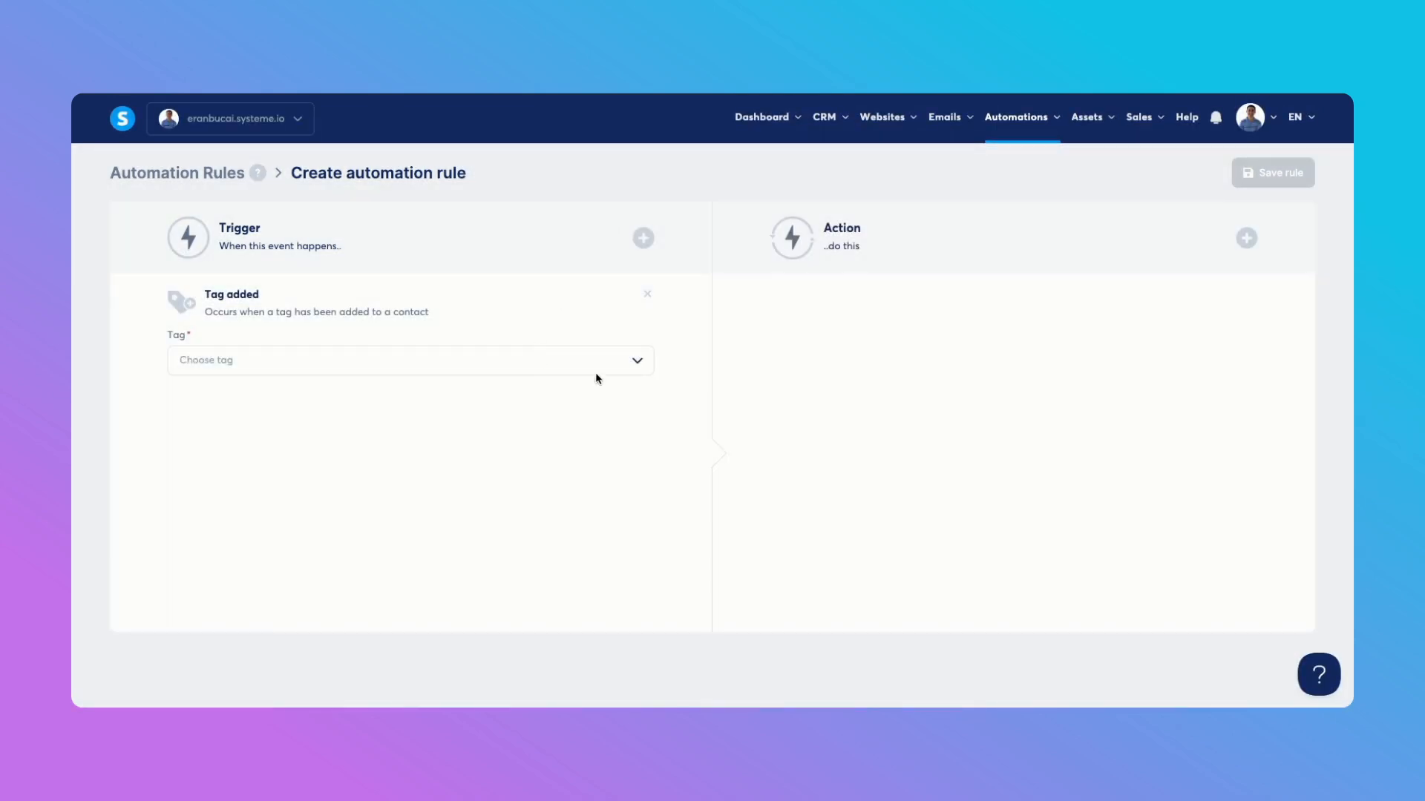
click(625, 362)
text(unl)
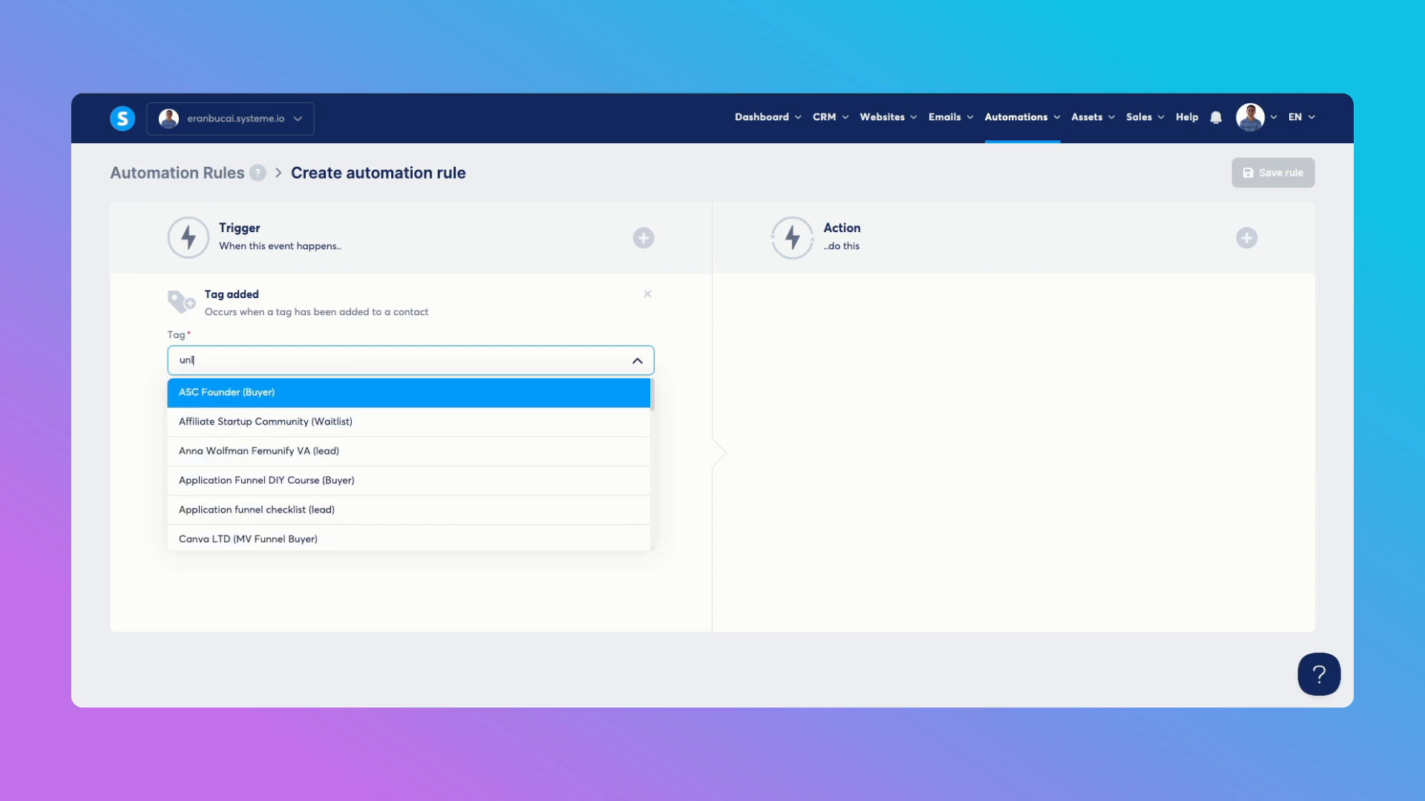
text(ite)
key(BackSpace)
key(BackSpace)
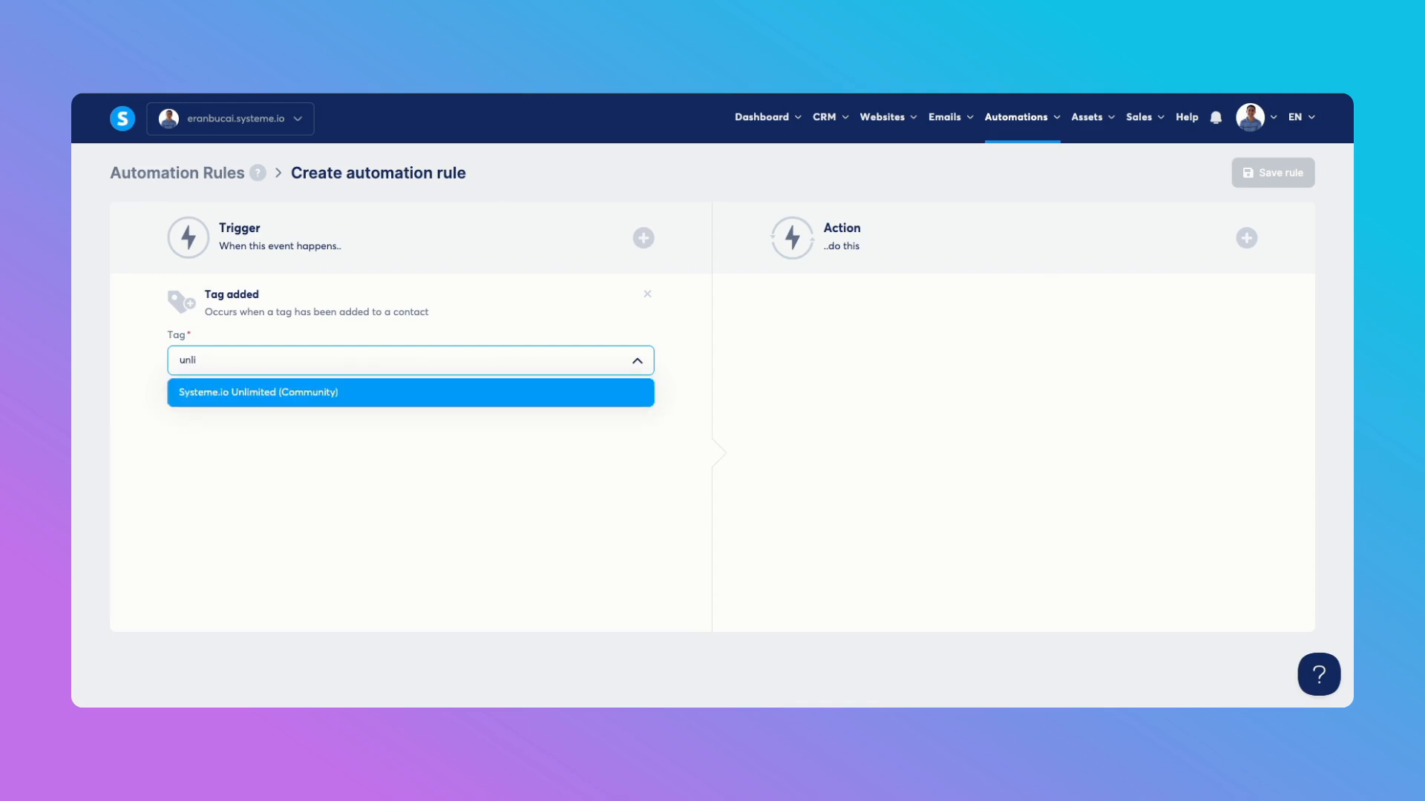
click(392, 401)
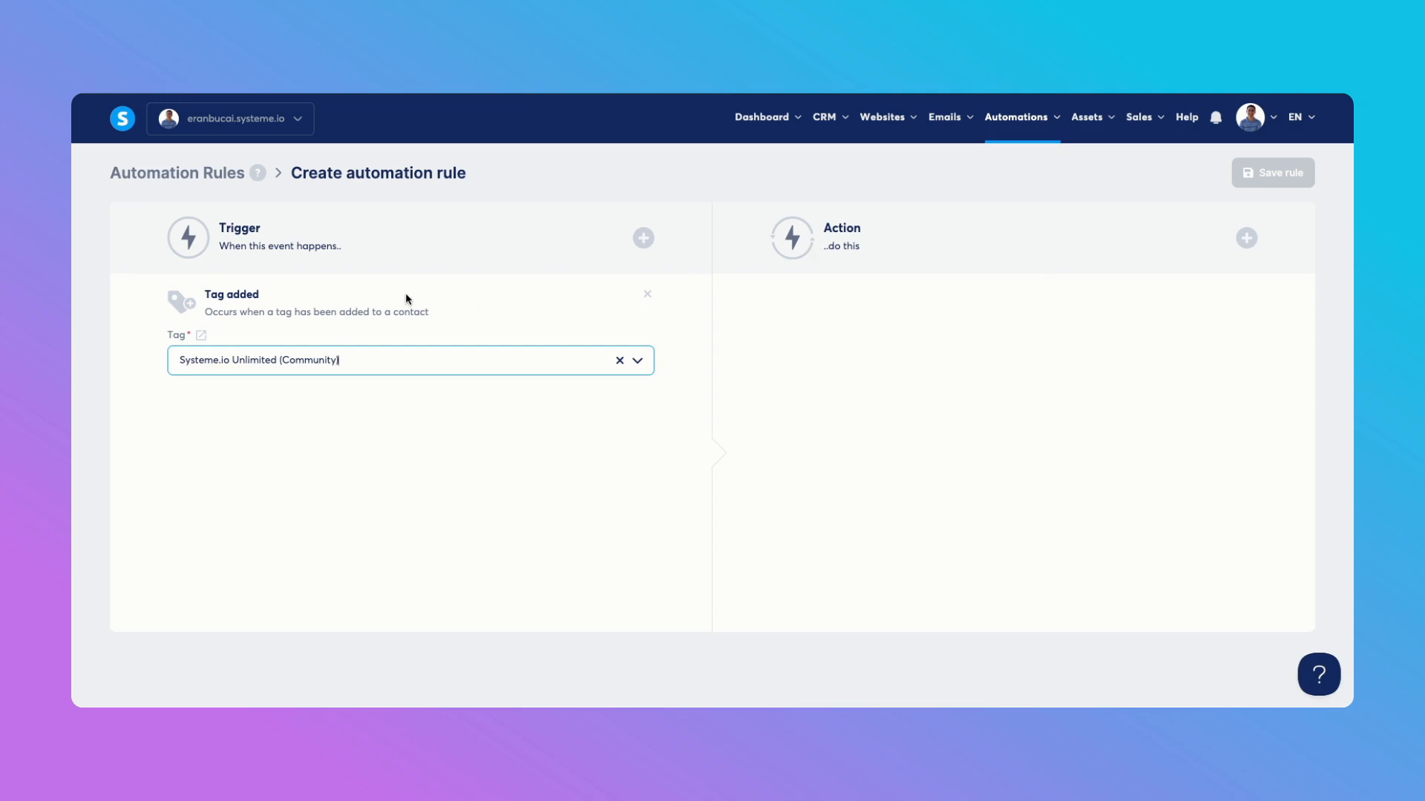
Add the action "Grant access to a community" for the Systeme.io Unlimited community and save the rule
click(1245, 237)
scroll(742, 401, down, 5)
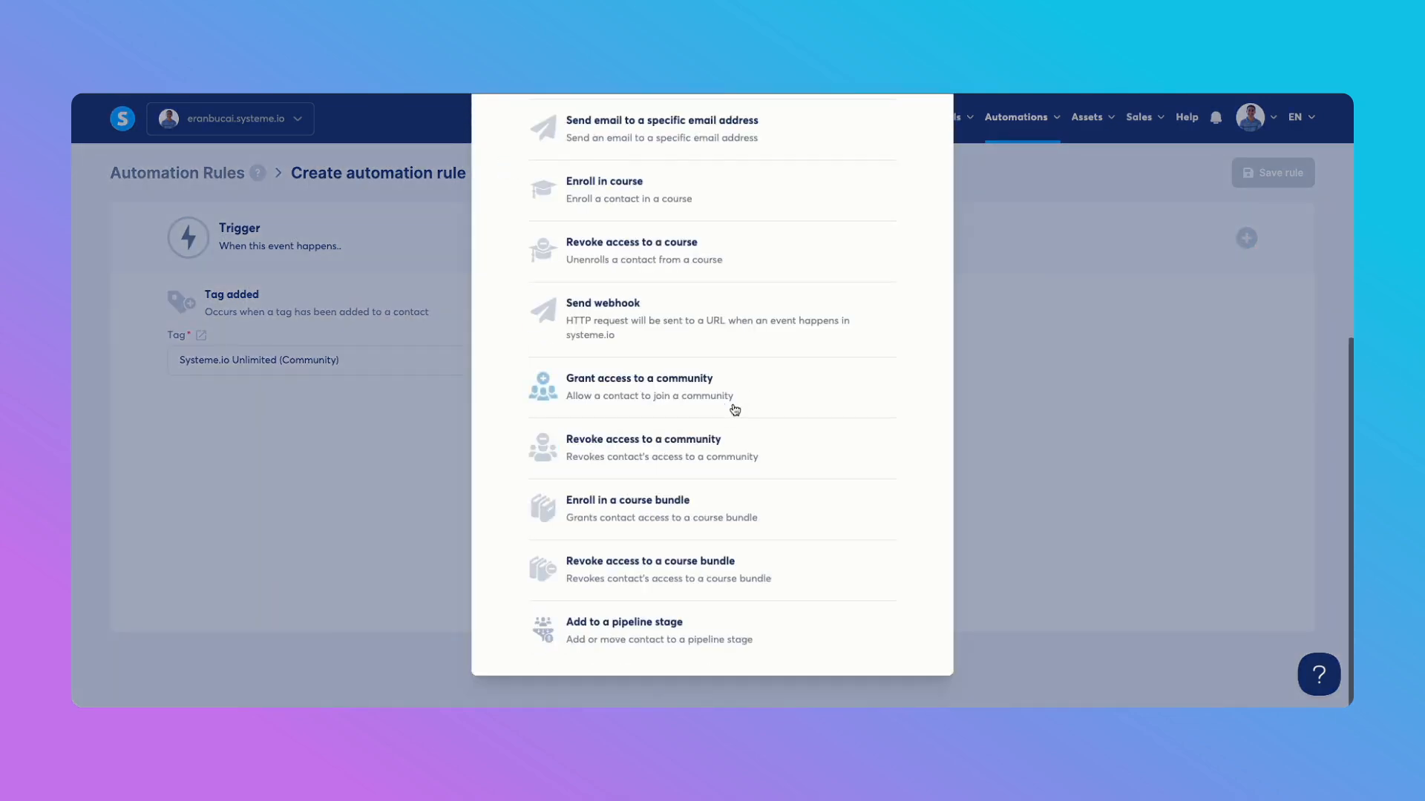
click(639, 386)
click(943, 366)
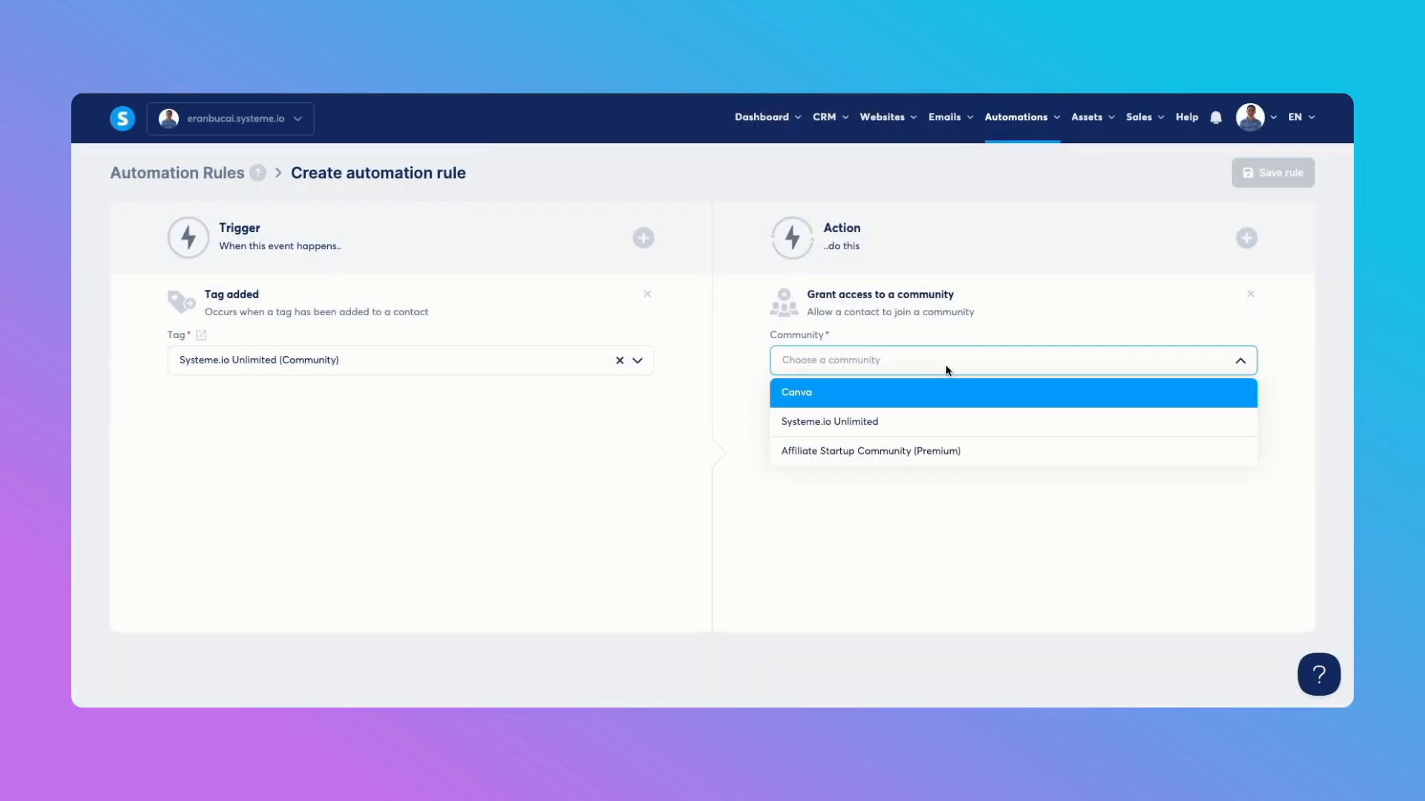
click(902, 420)
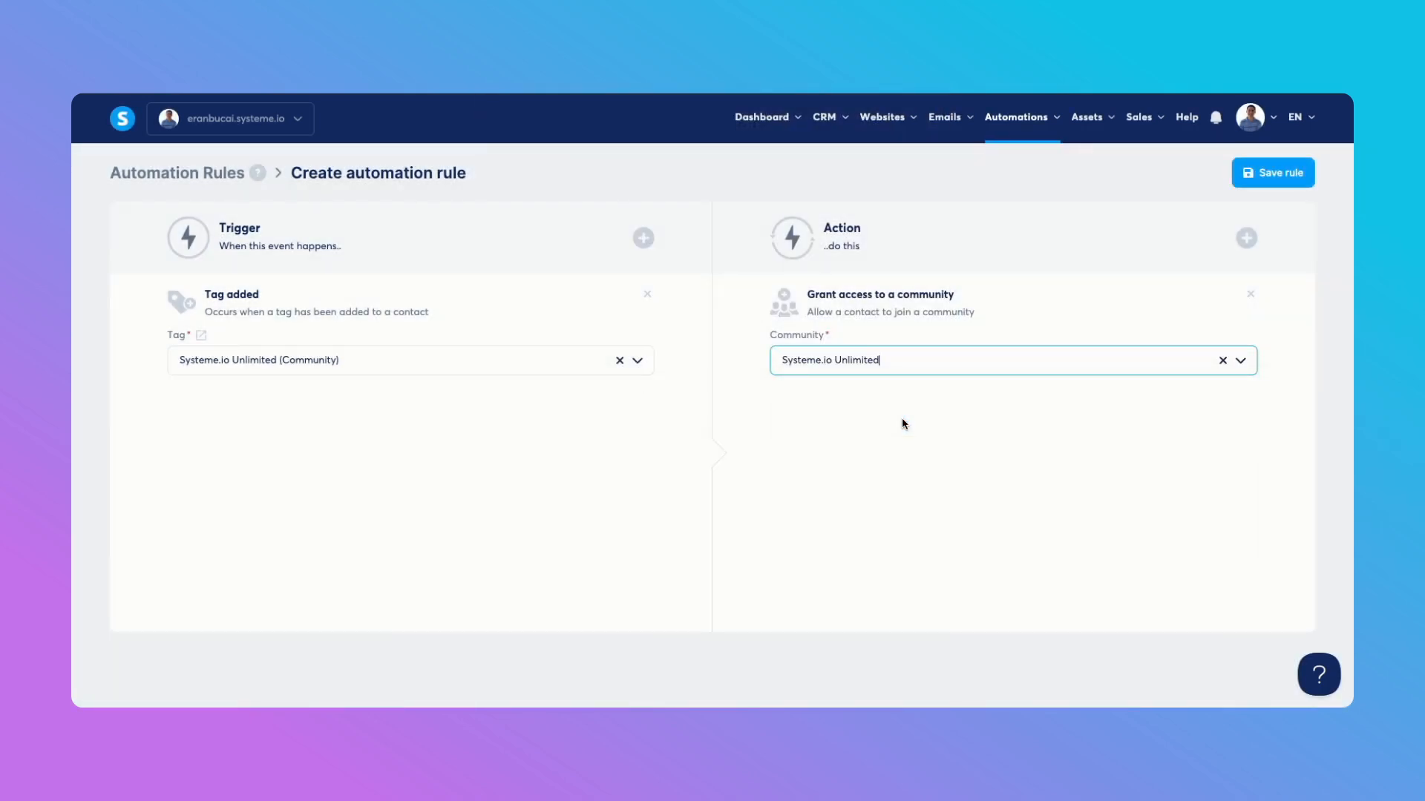
click(1284, 175)
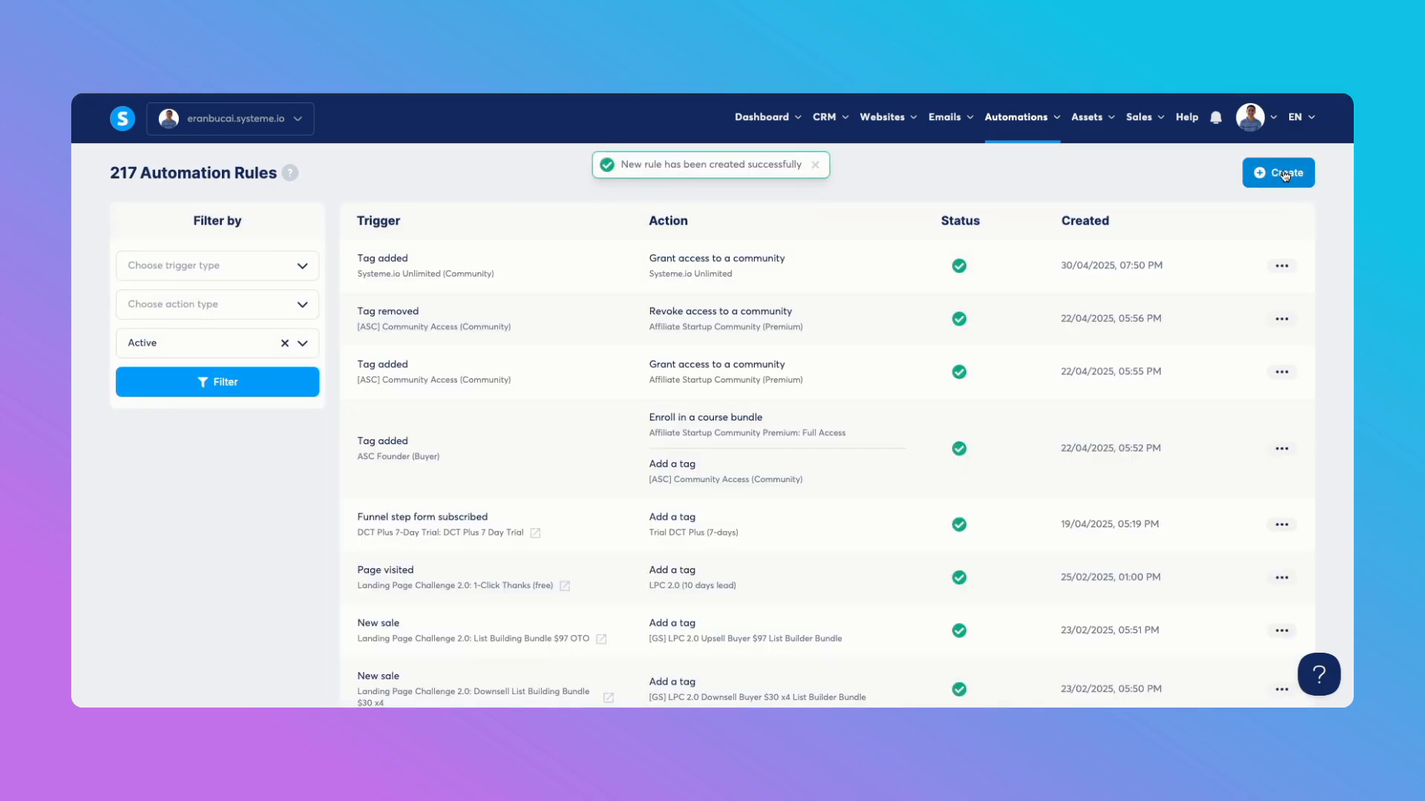
Create another automation rule with a "Tag removed" trigger for the tag "Systeme.io Unlimited (Community)"
click(1285, 176)
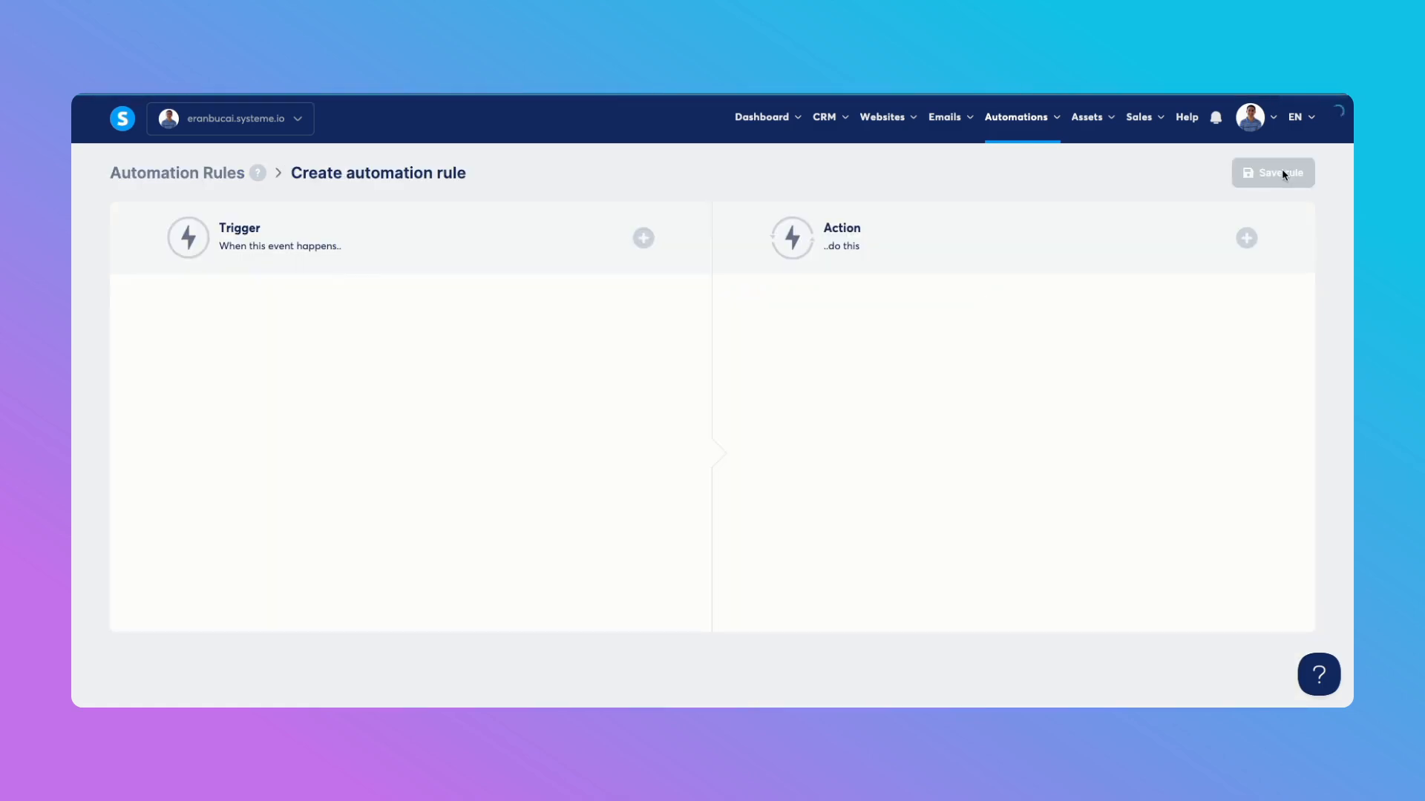
click(643, 239)
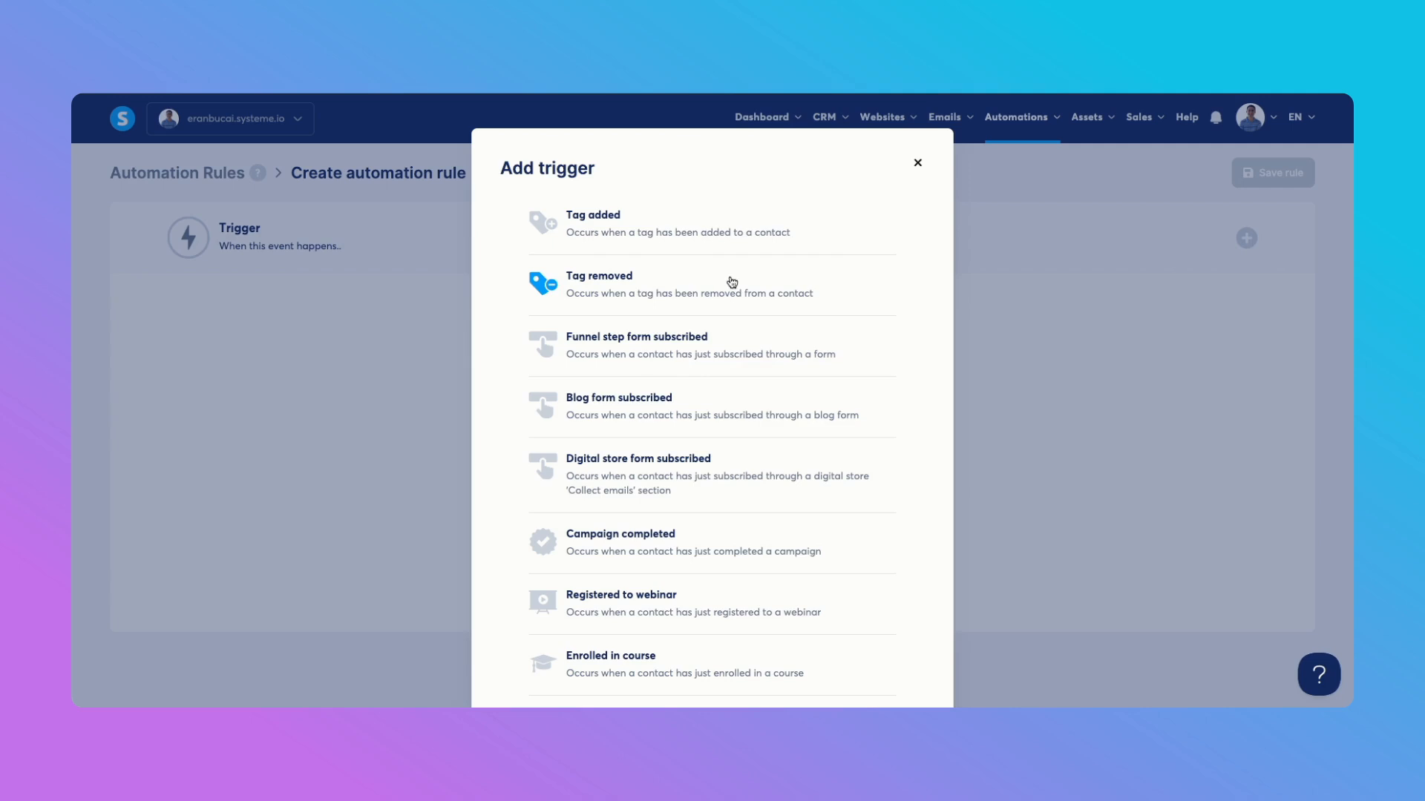
click(732, 282)
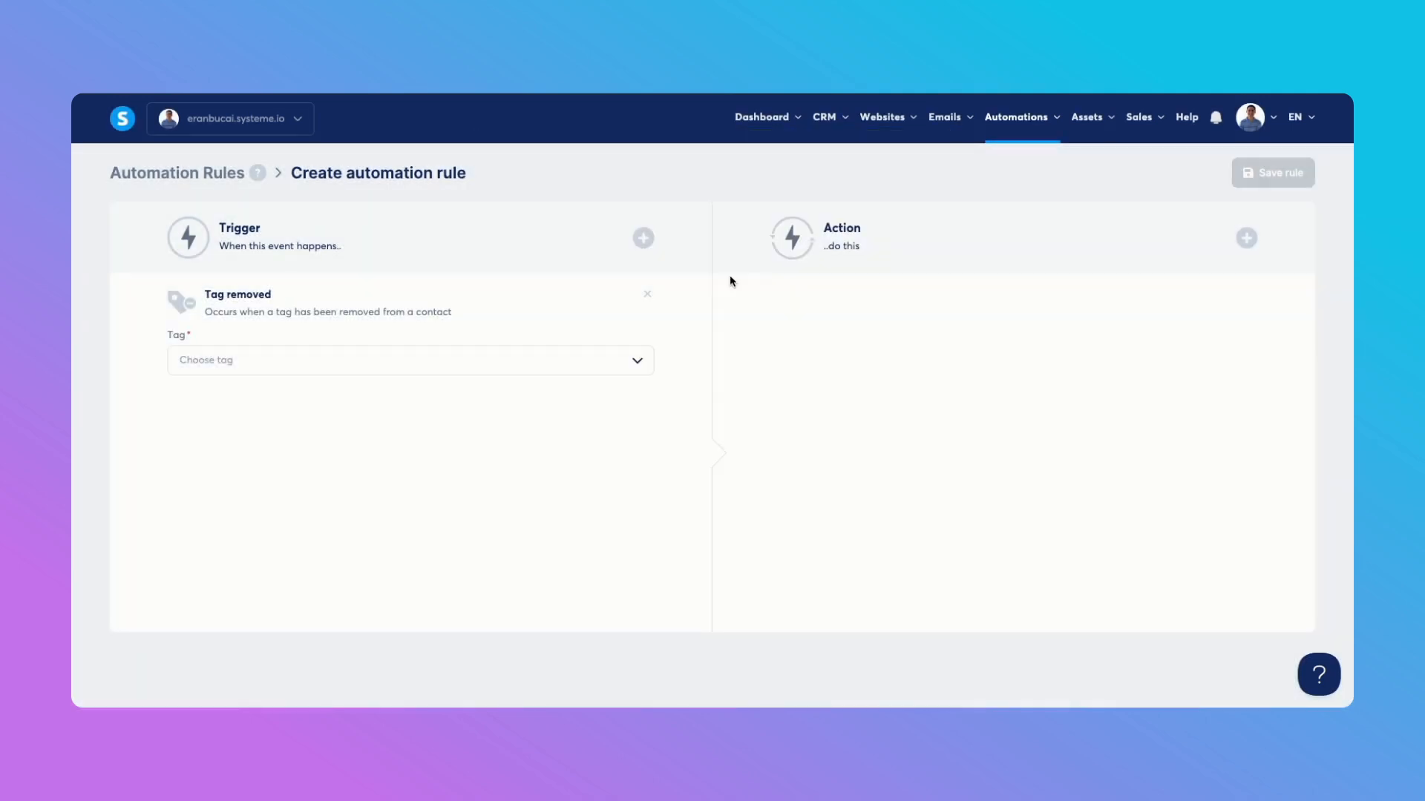
click(487, 371)
text(unli)
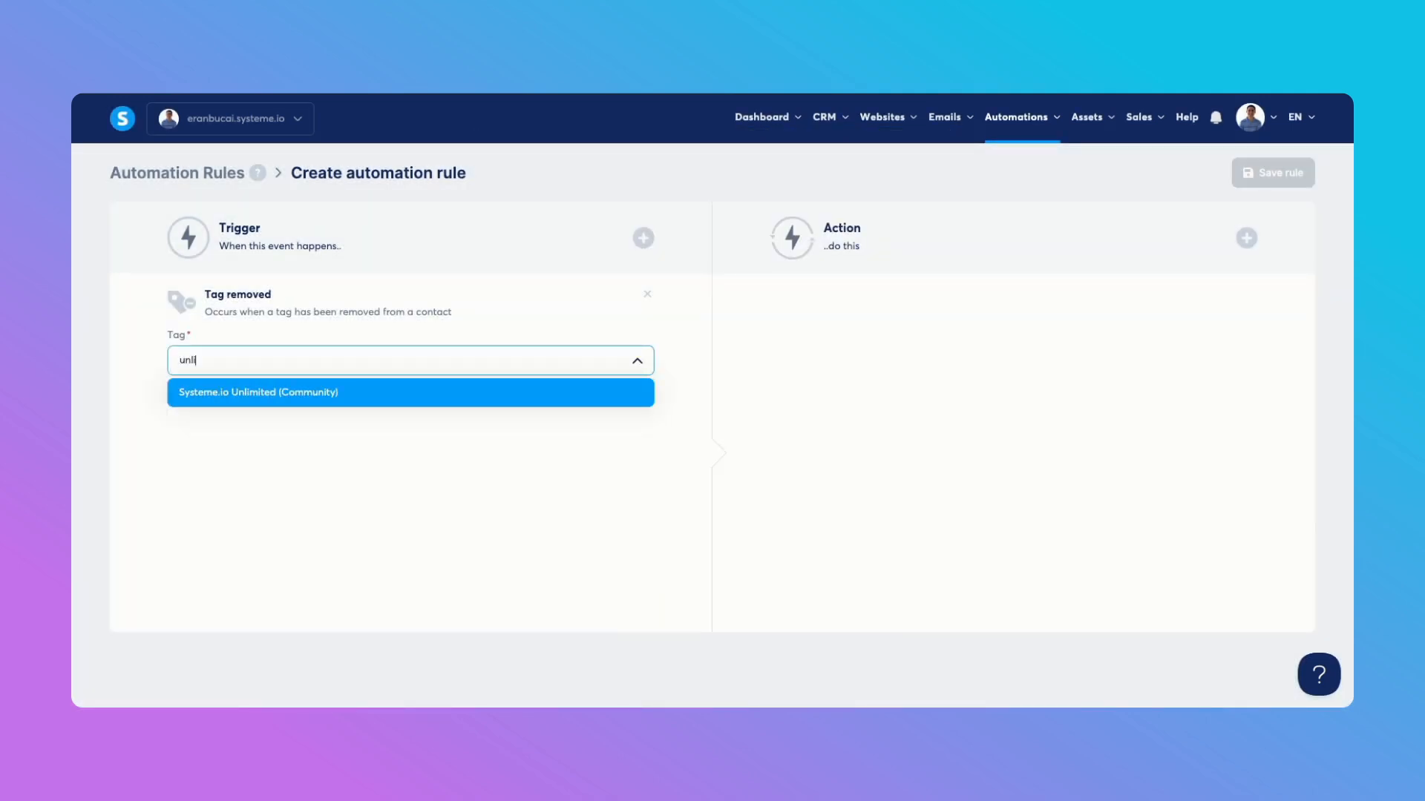
click(332, 393)
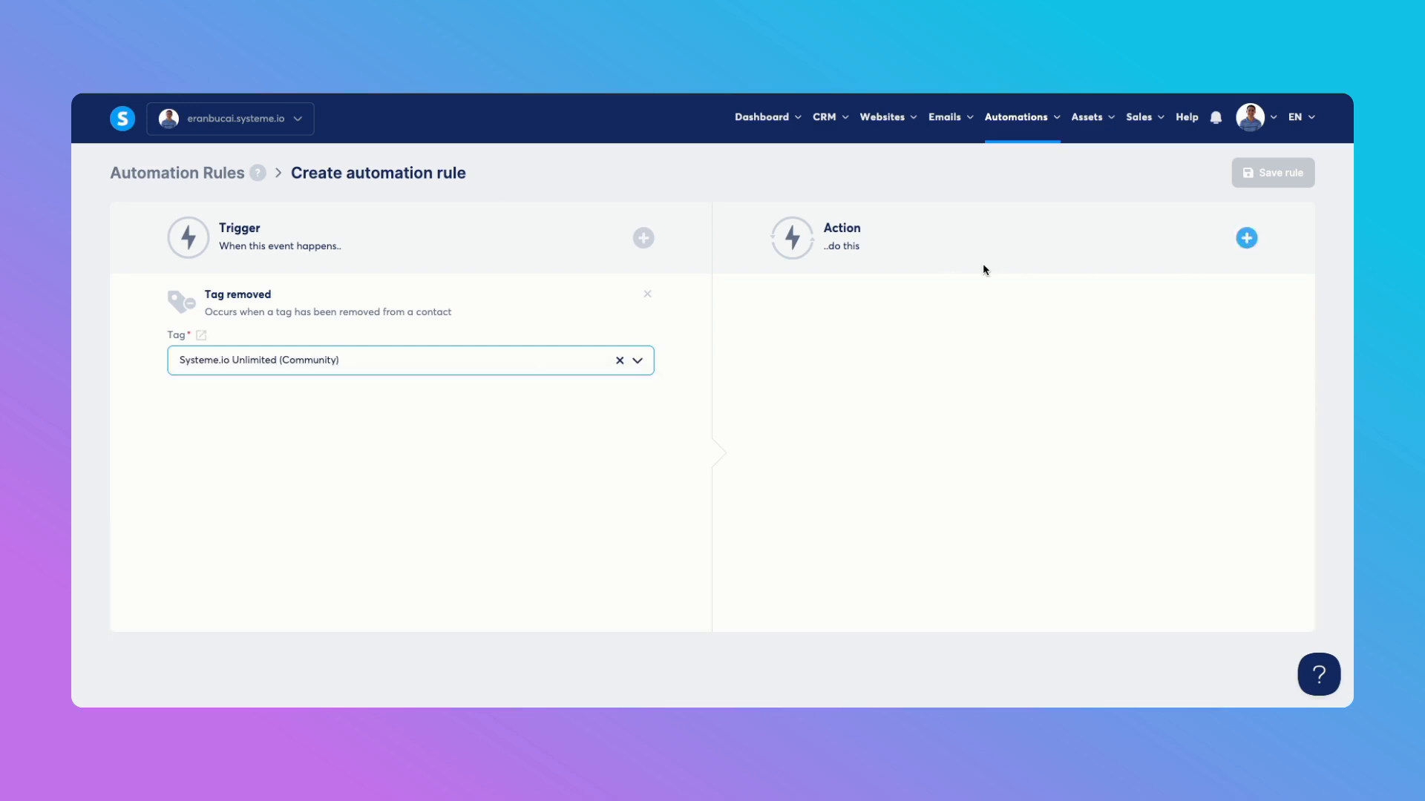
Add the action "Revoke access to a community" for the Systeme.io Unlimited community and save the rule
click(1246, 239)
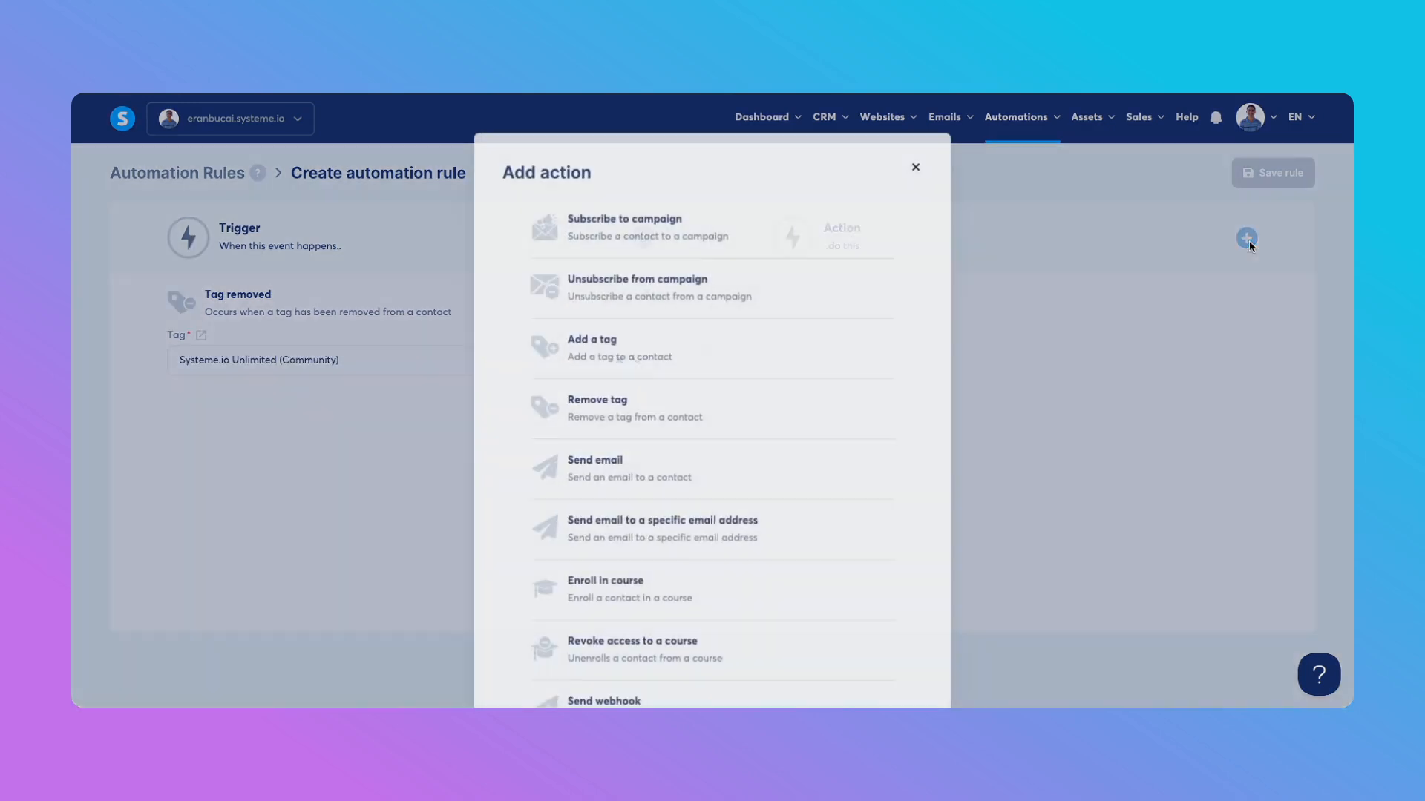
scroll(729, 386, down, 4)
scroll(726, 466, down, 1)
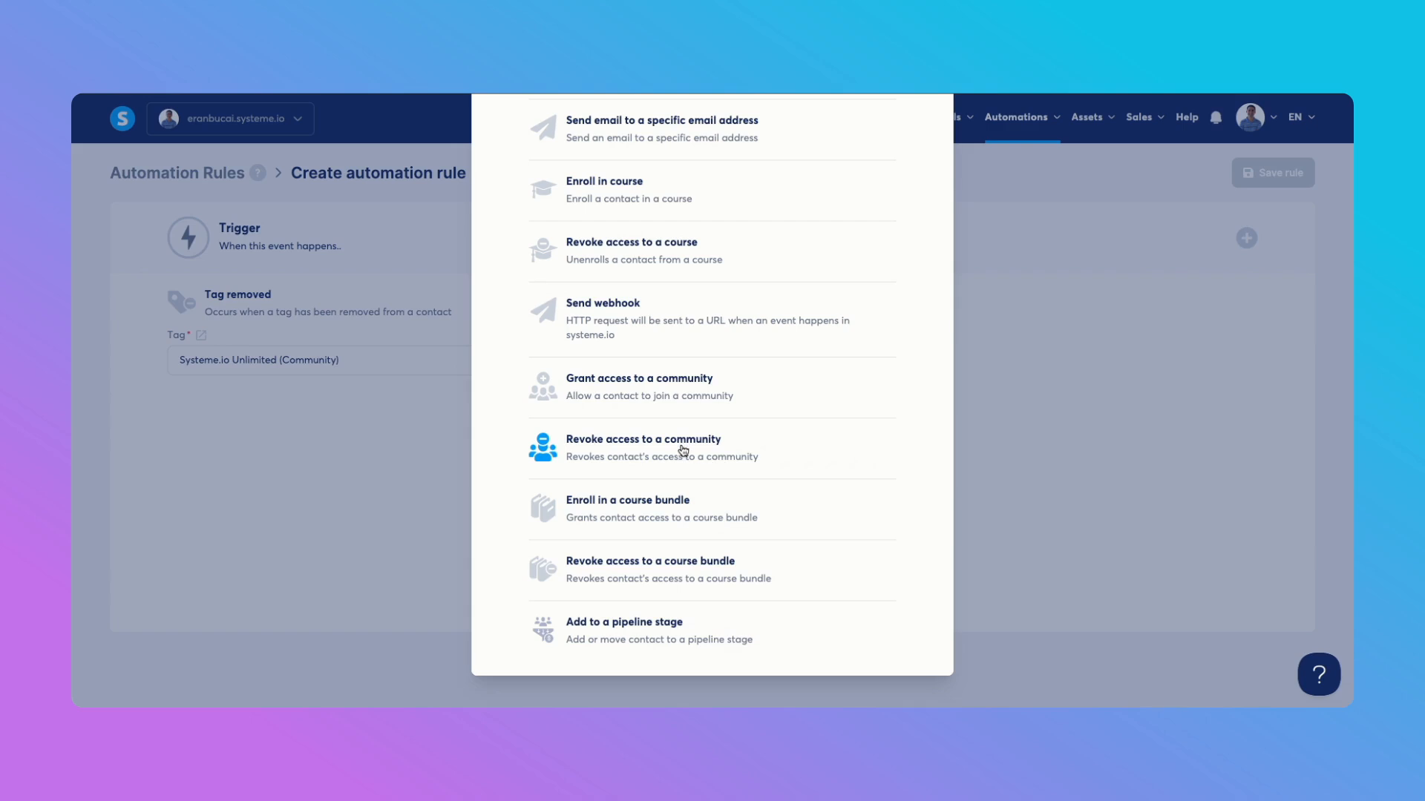
click(683, 452)
click(932, 354)
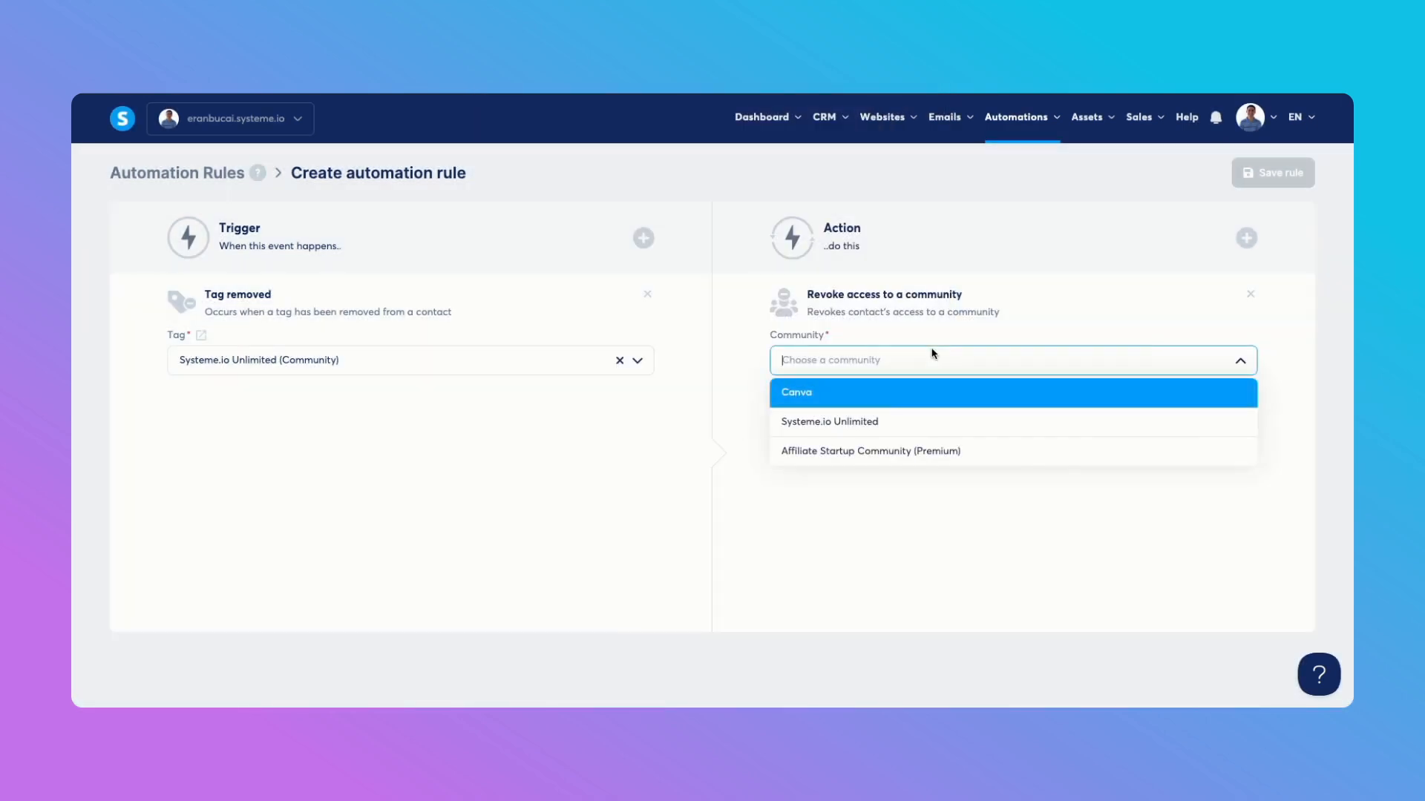
click(872, 417)
click(1274, 176)
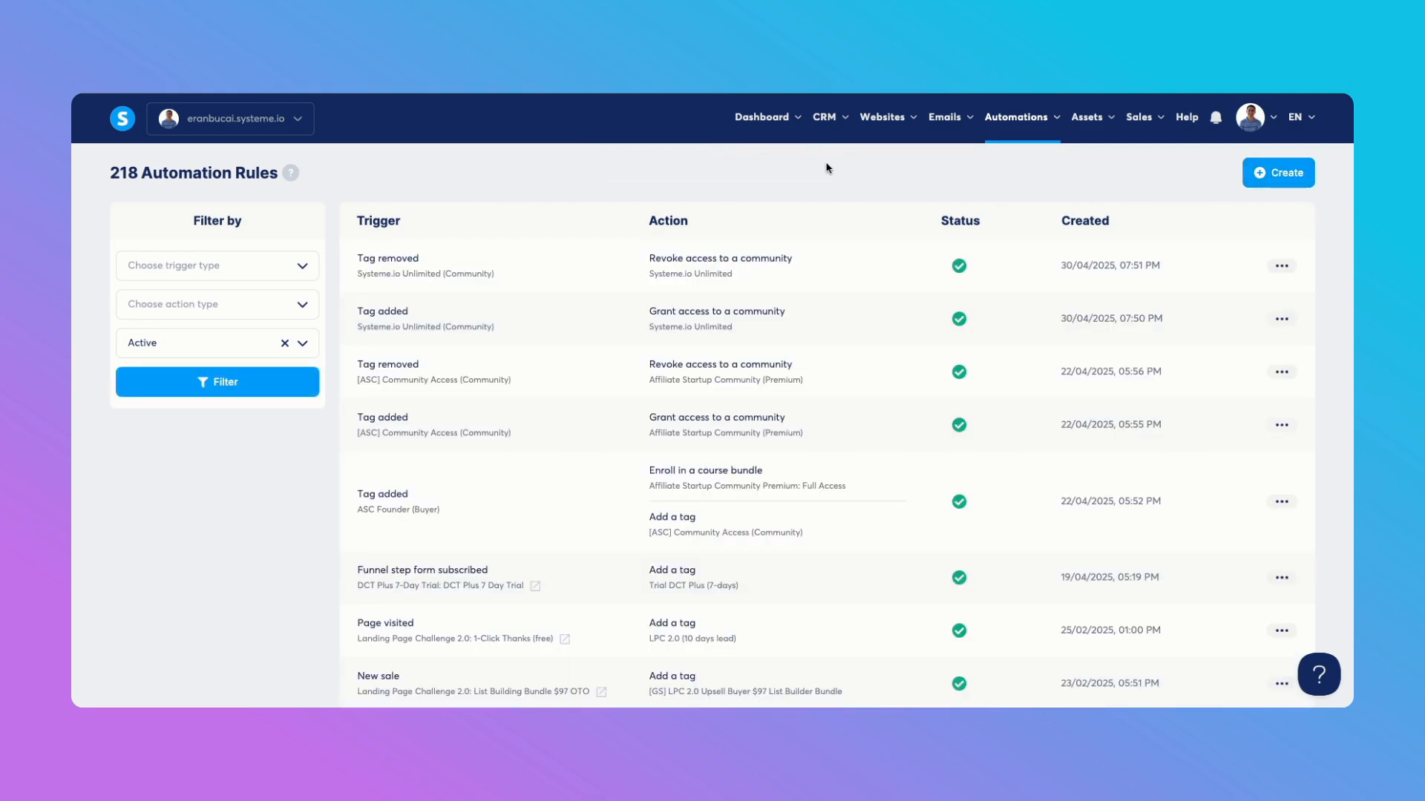
Open the CRM contacts list
mouse_move(824, 136)
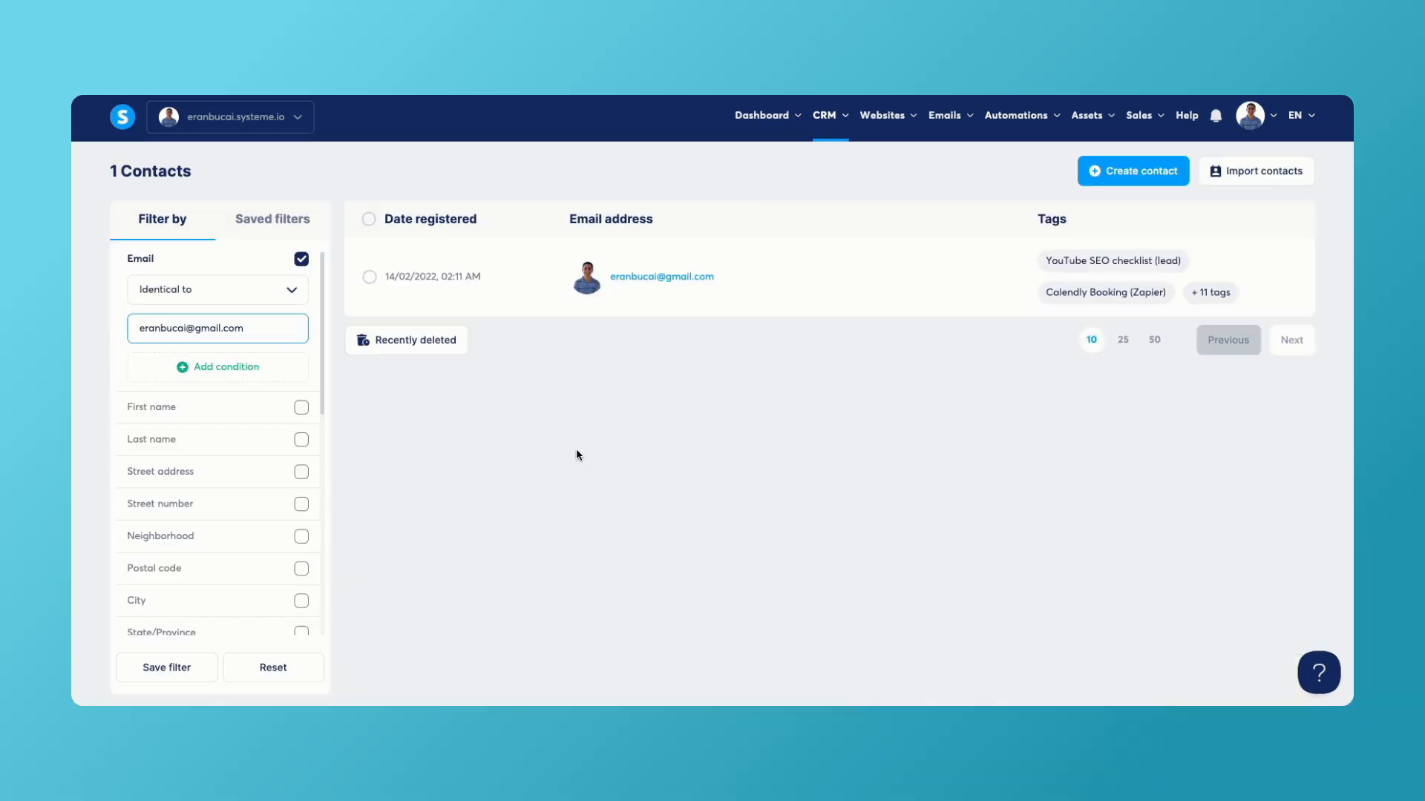
mouse_move(836, 121)
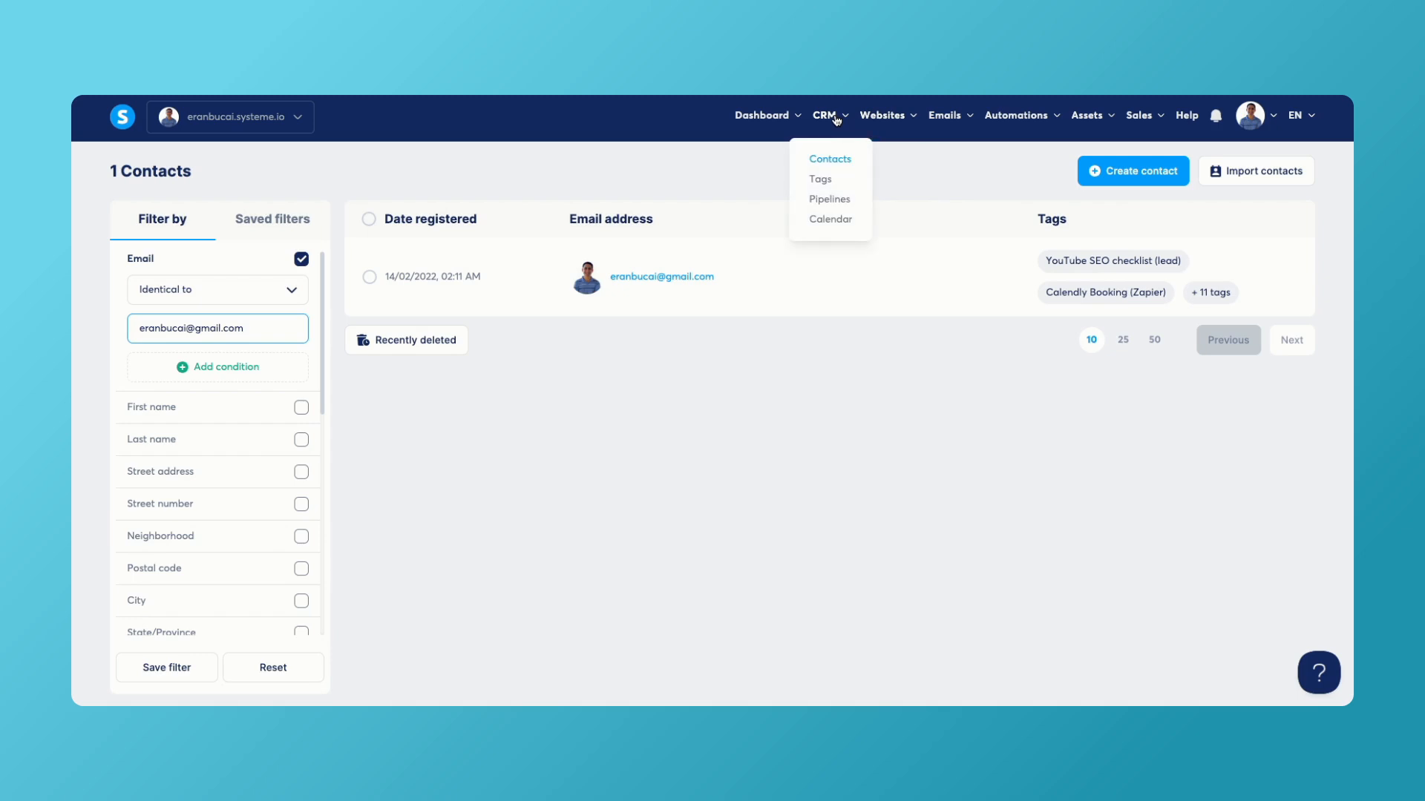
click(834, 156)
mouse_move(677, 321)
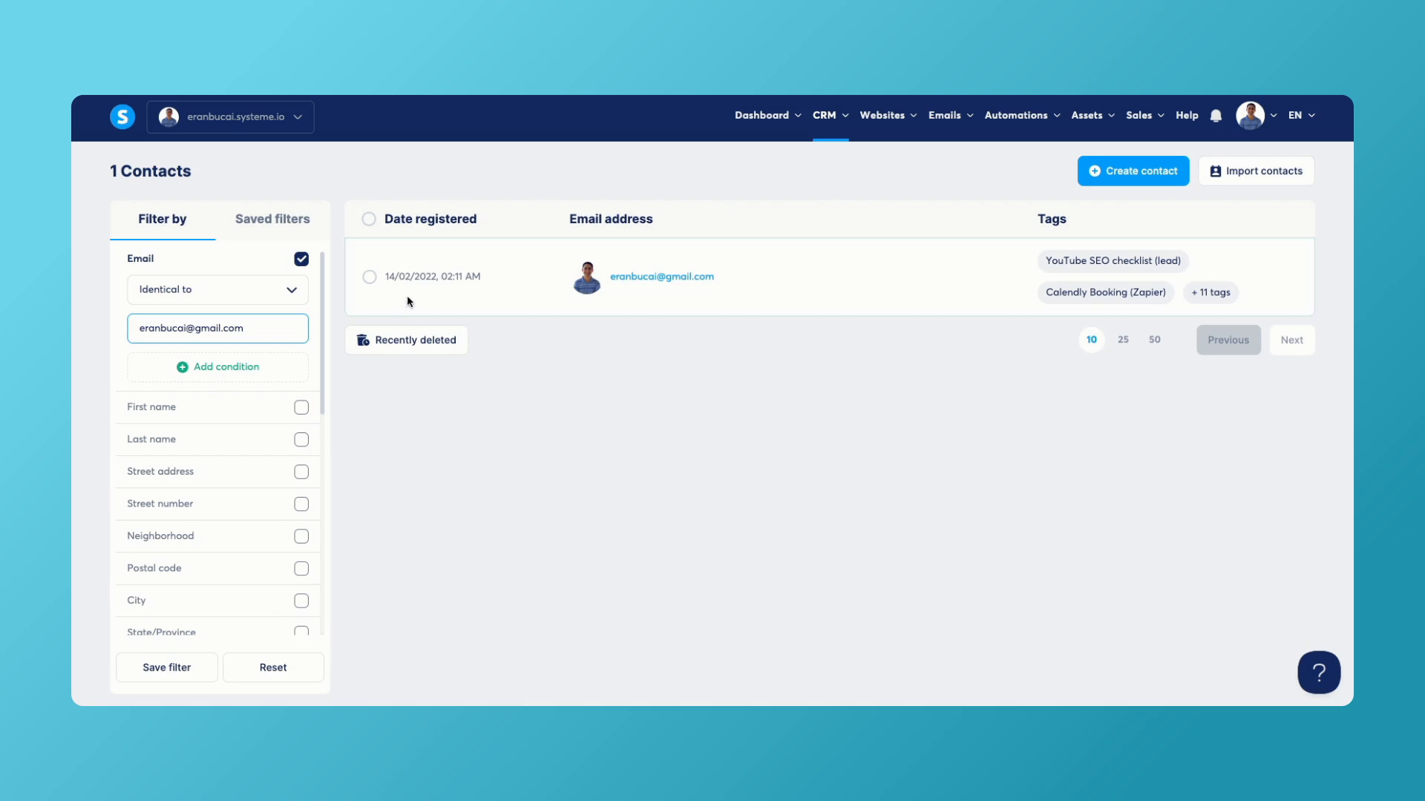
Select the listed contact and add the tag "Systeme.io Unlimited (Community)" to it
click(370, 279)
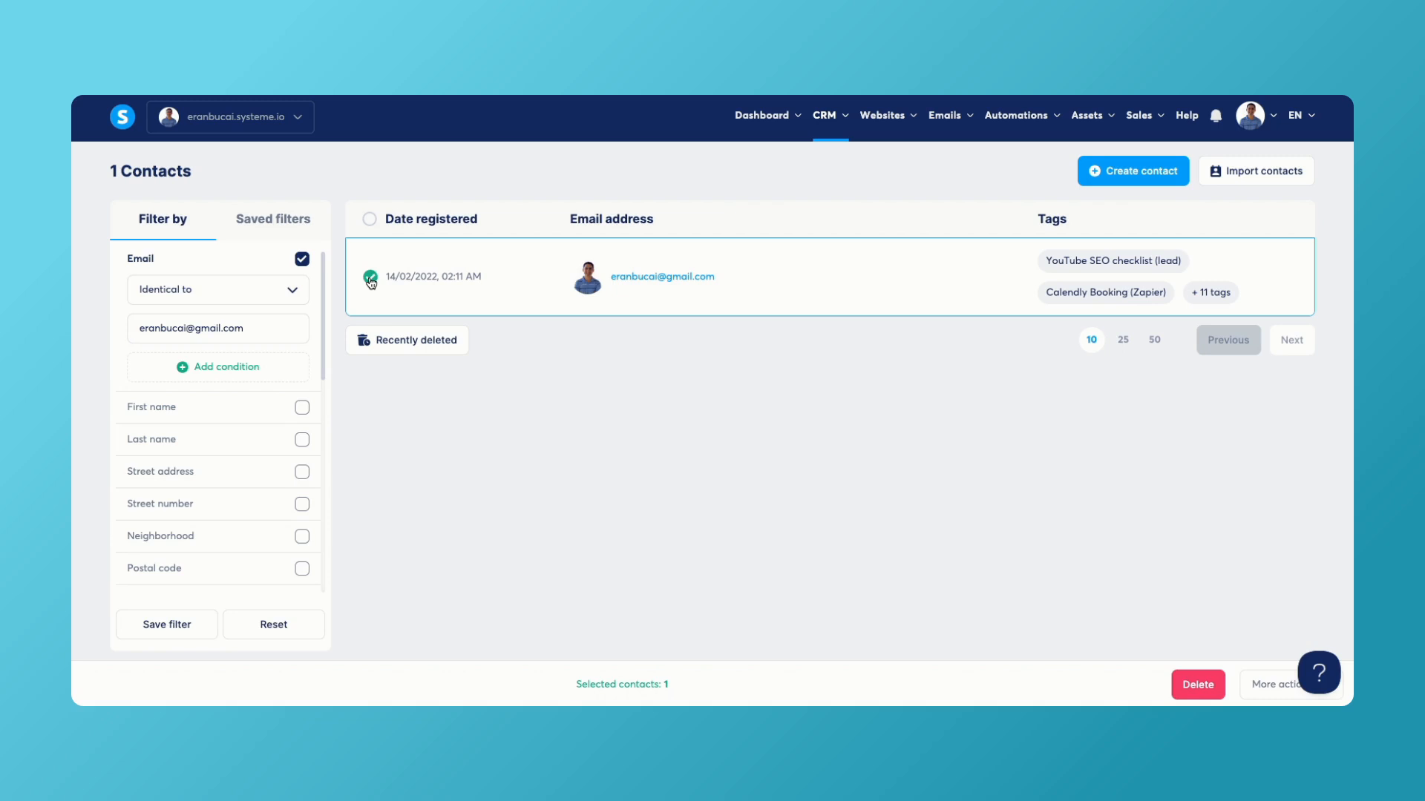
click(370, 279)
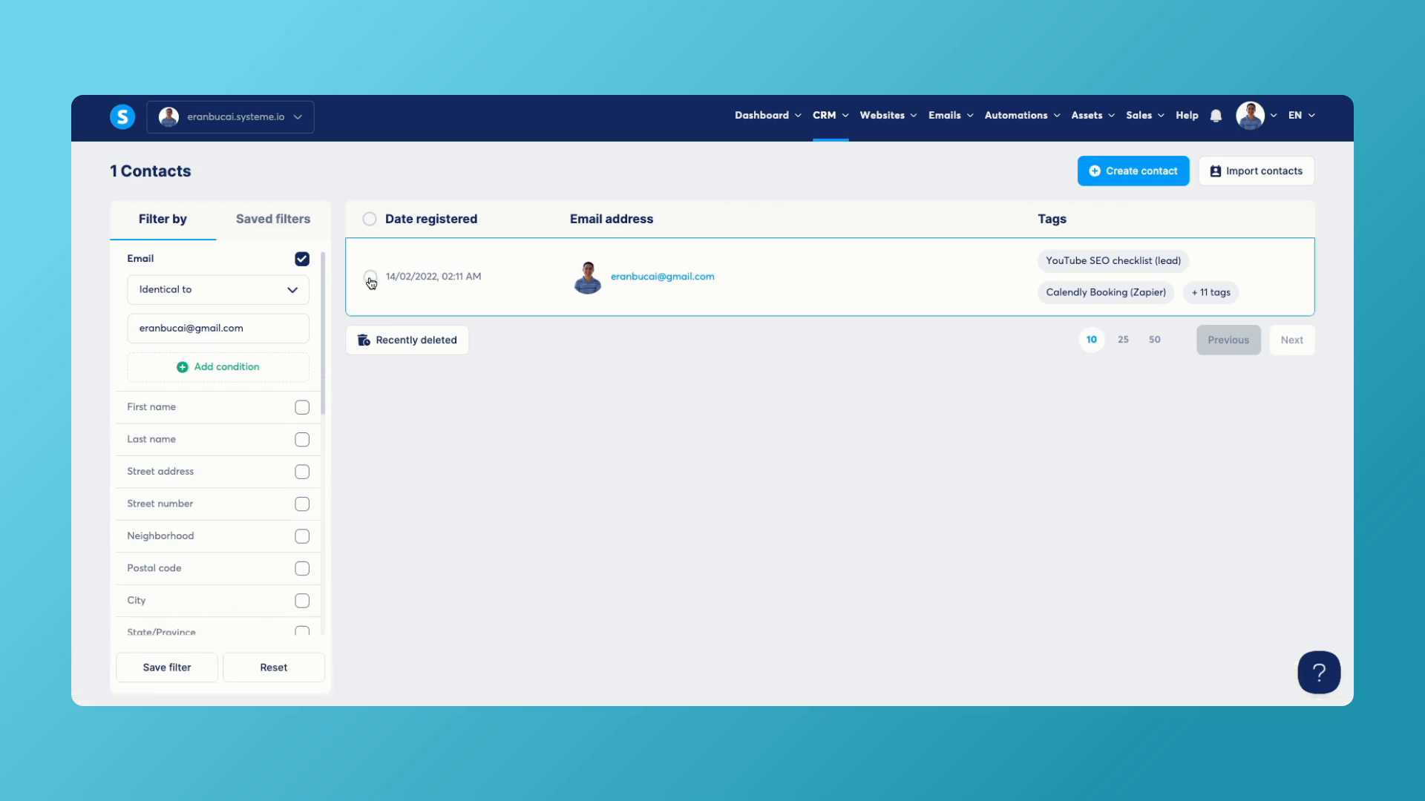
click(371, 281)
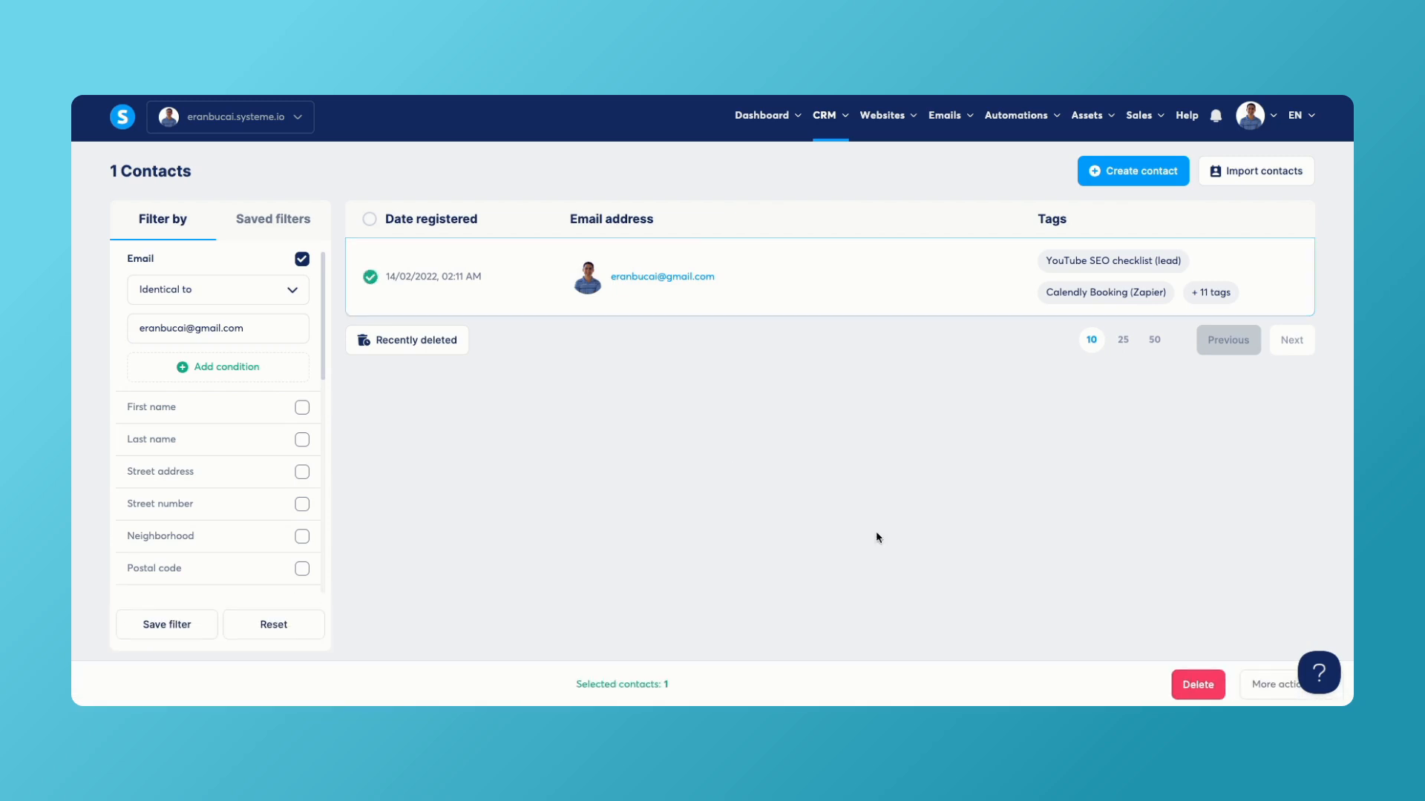
click(1245, 686)
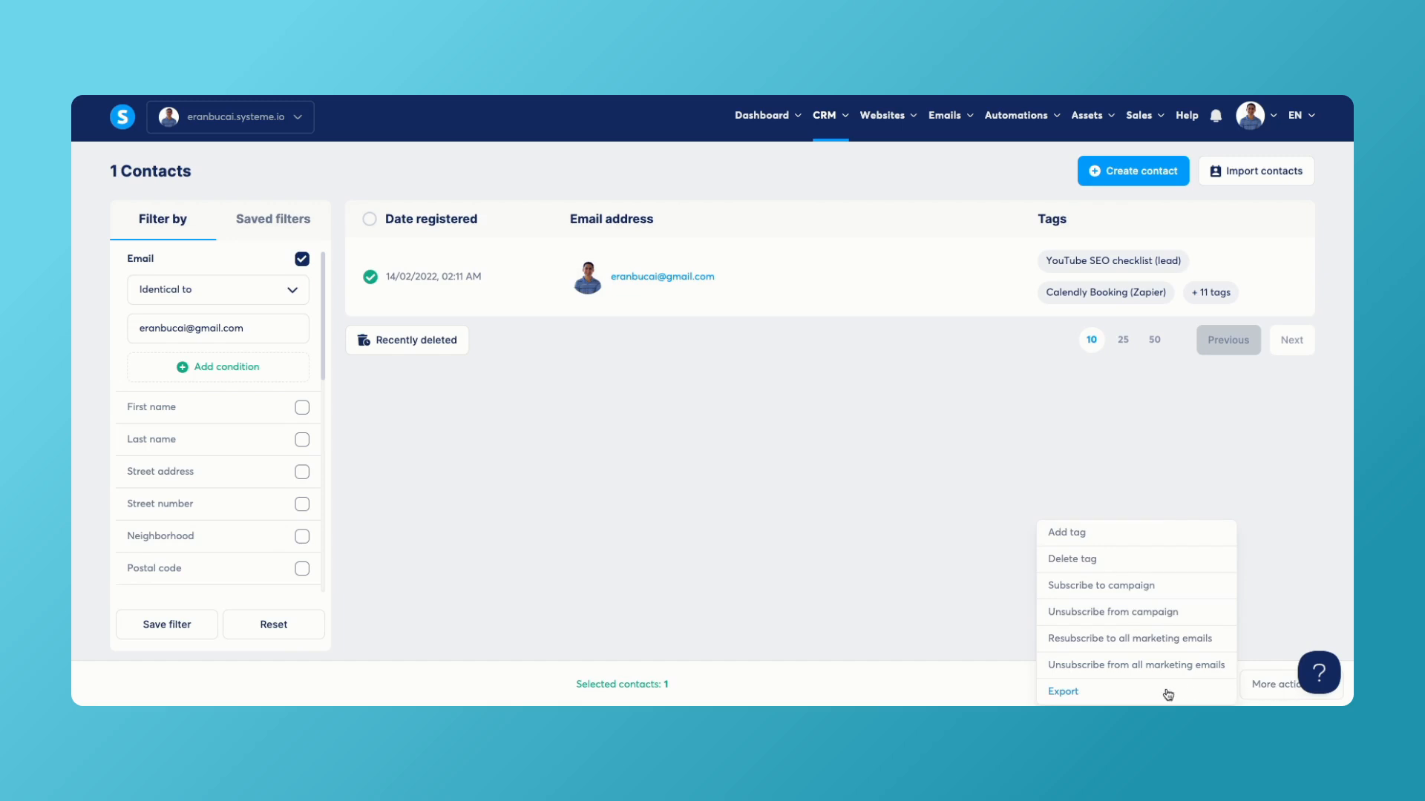
click(1074, 538)
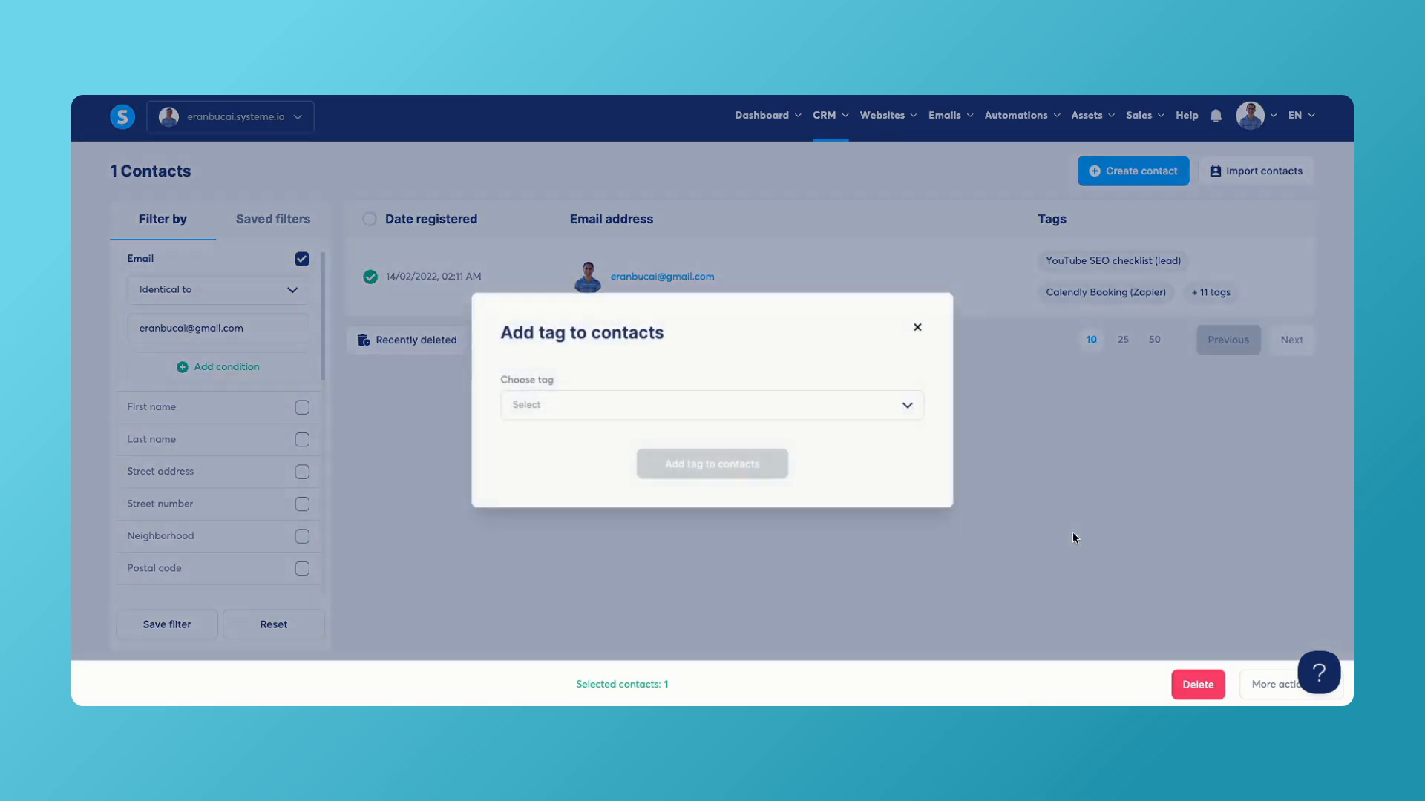
click(902, 406)
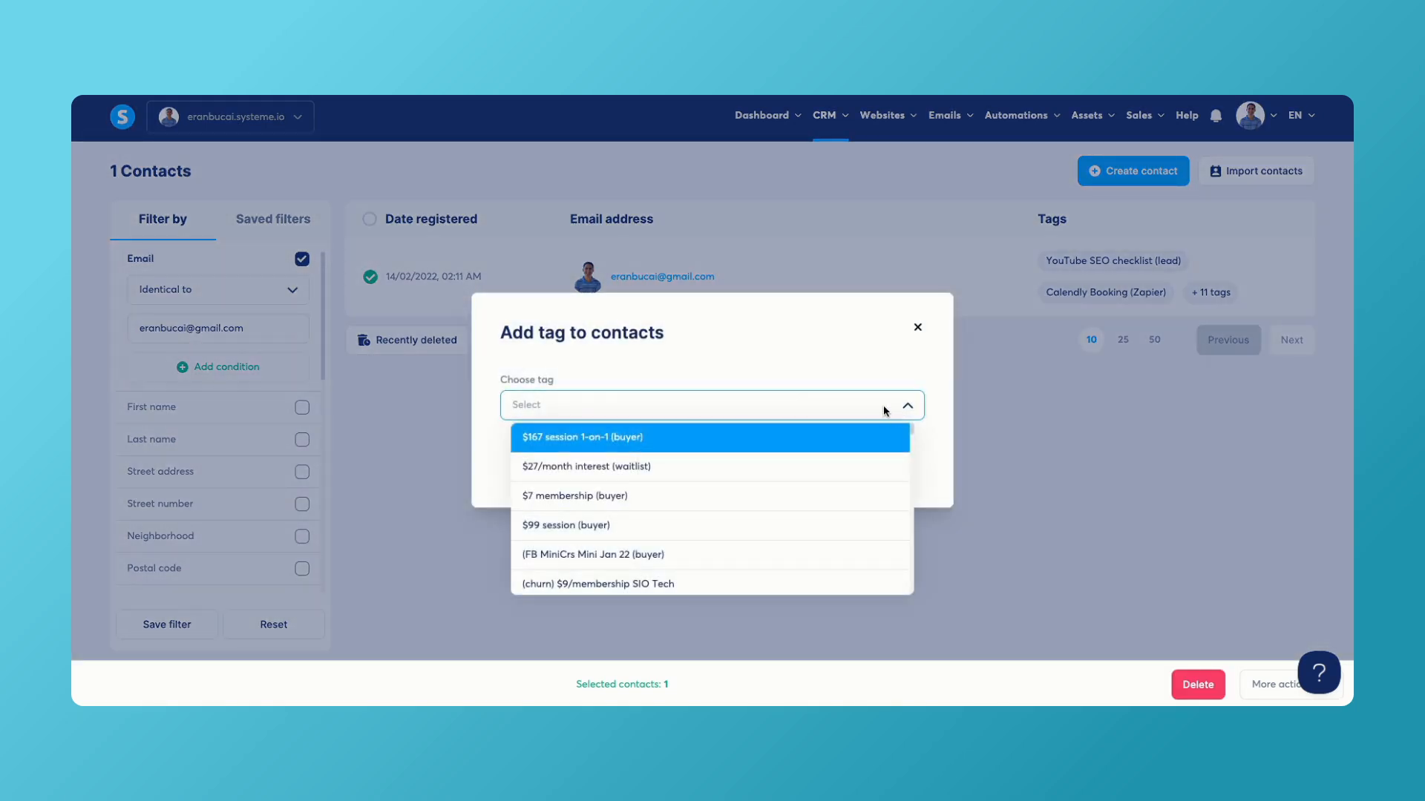
text(unlit)
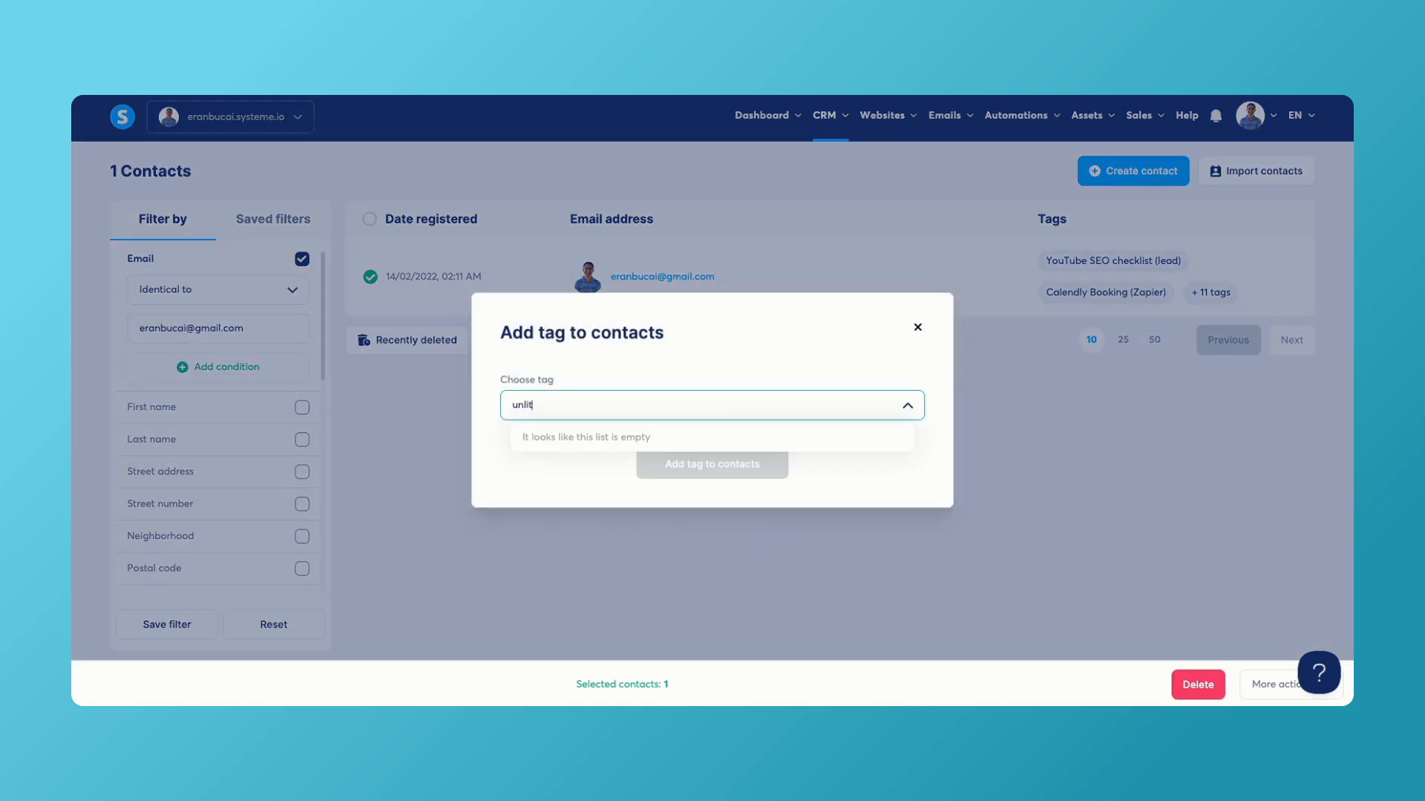
key(BackSpace)
click(758, 441)
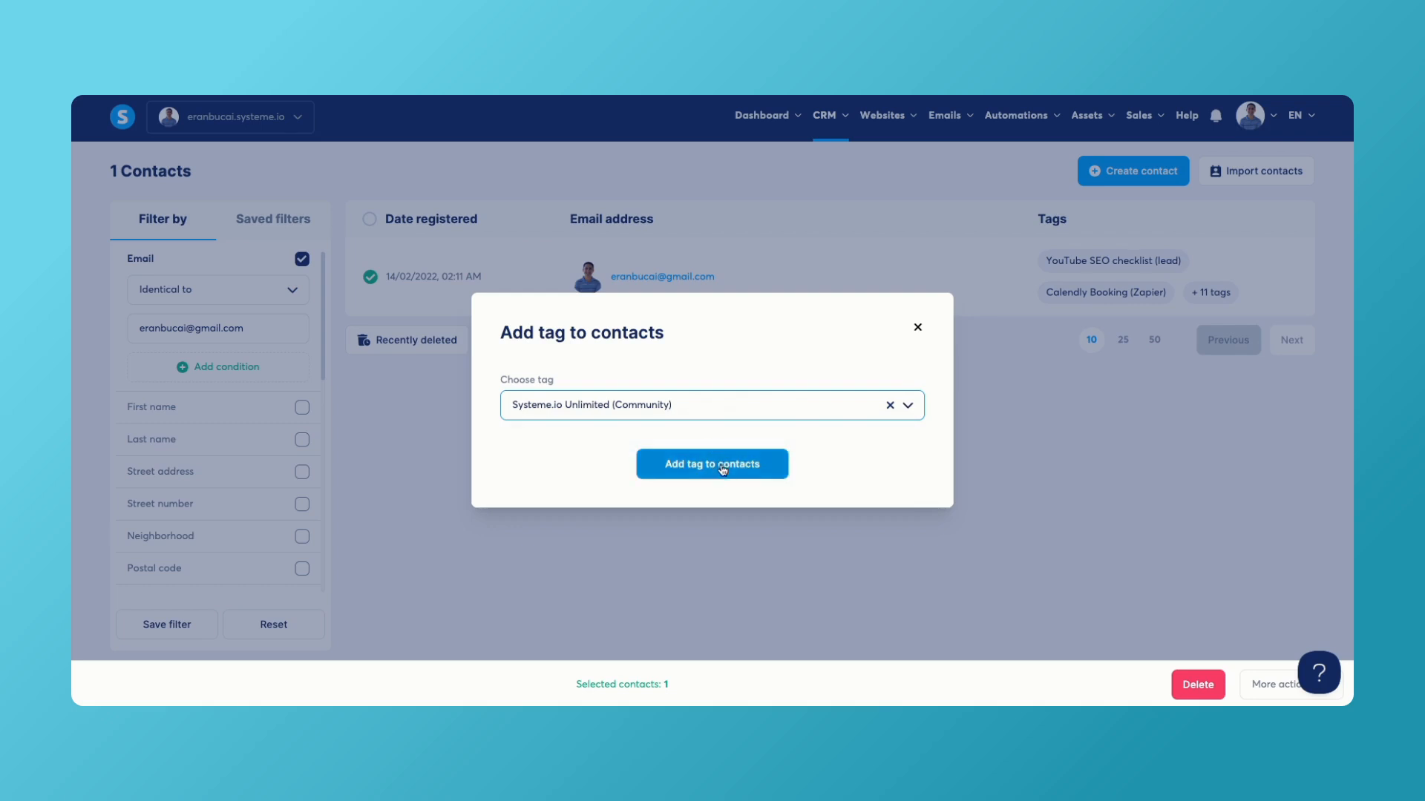
click(724, 467)
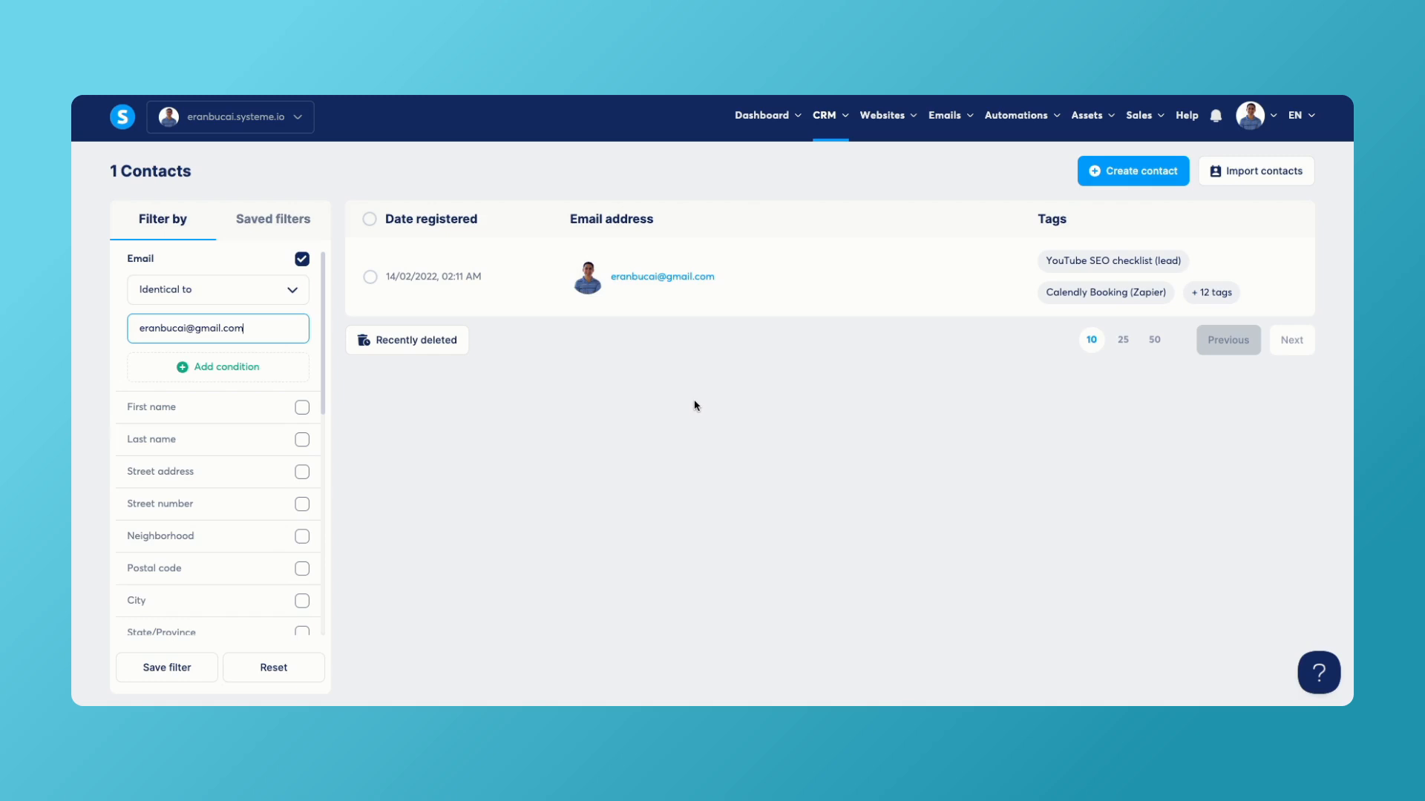
click(369, 276)
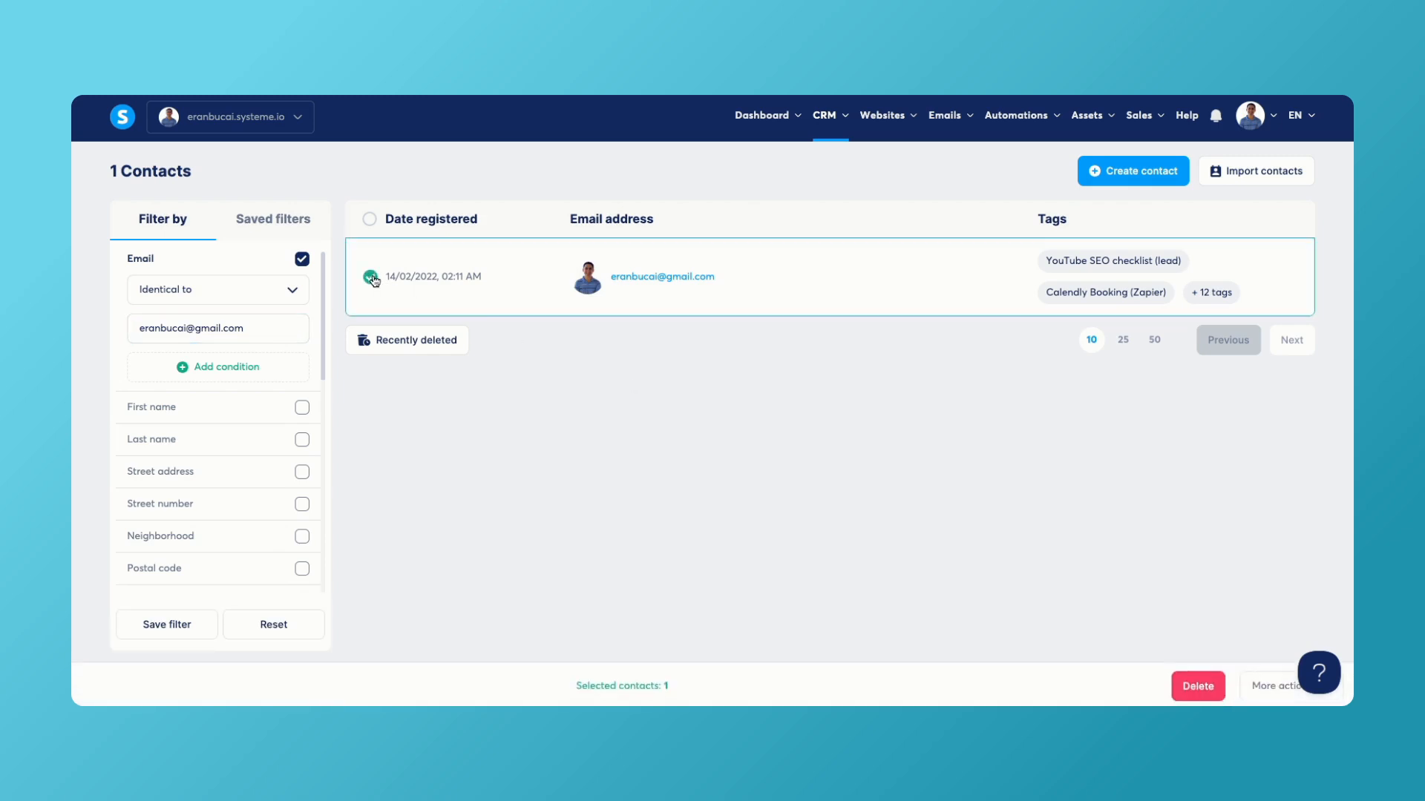
click(1254, 684)
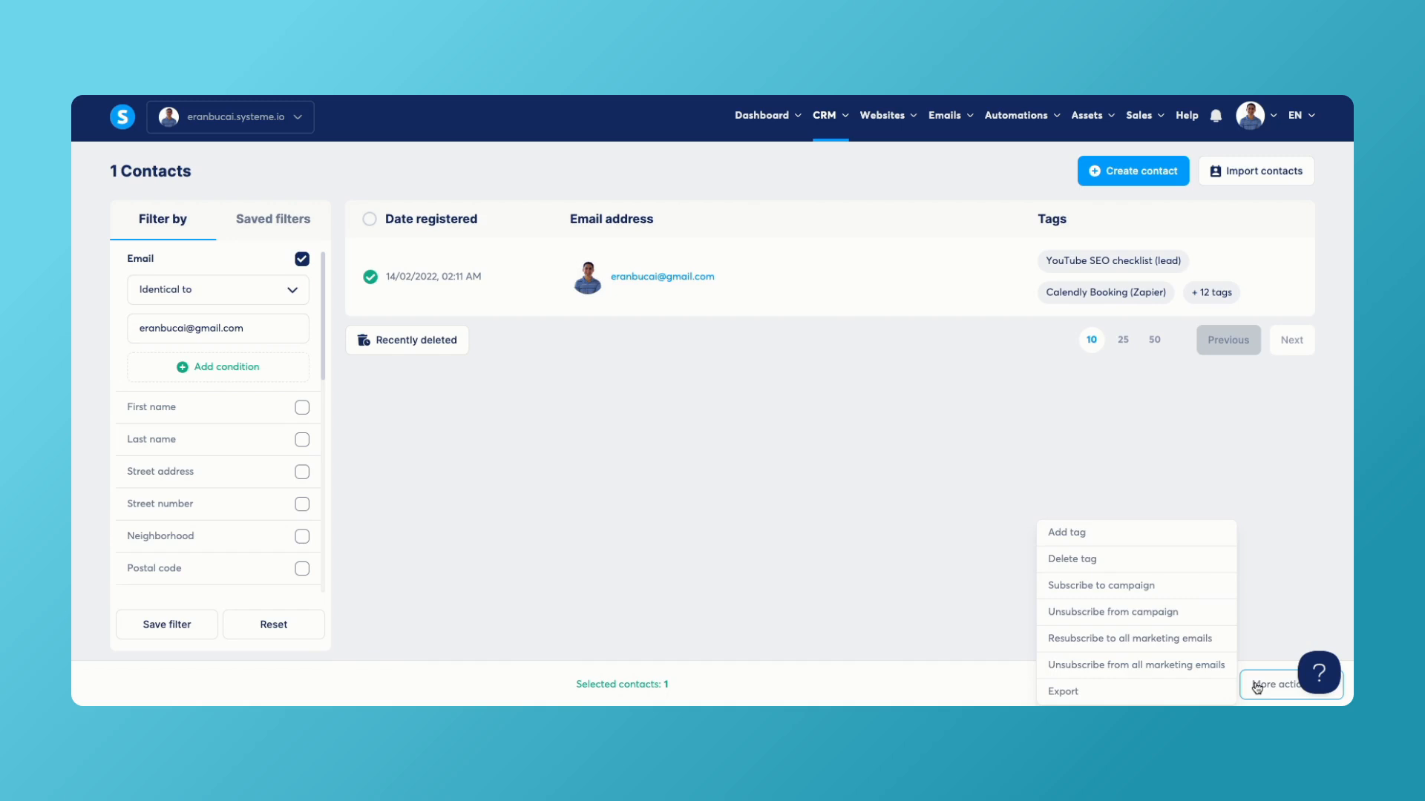
click(1094, 561)
click(697, 401)
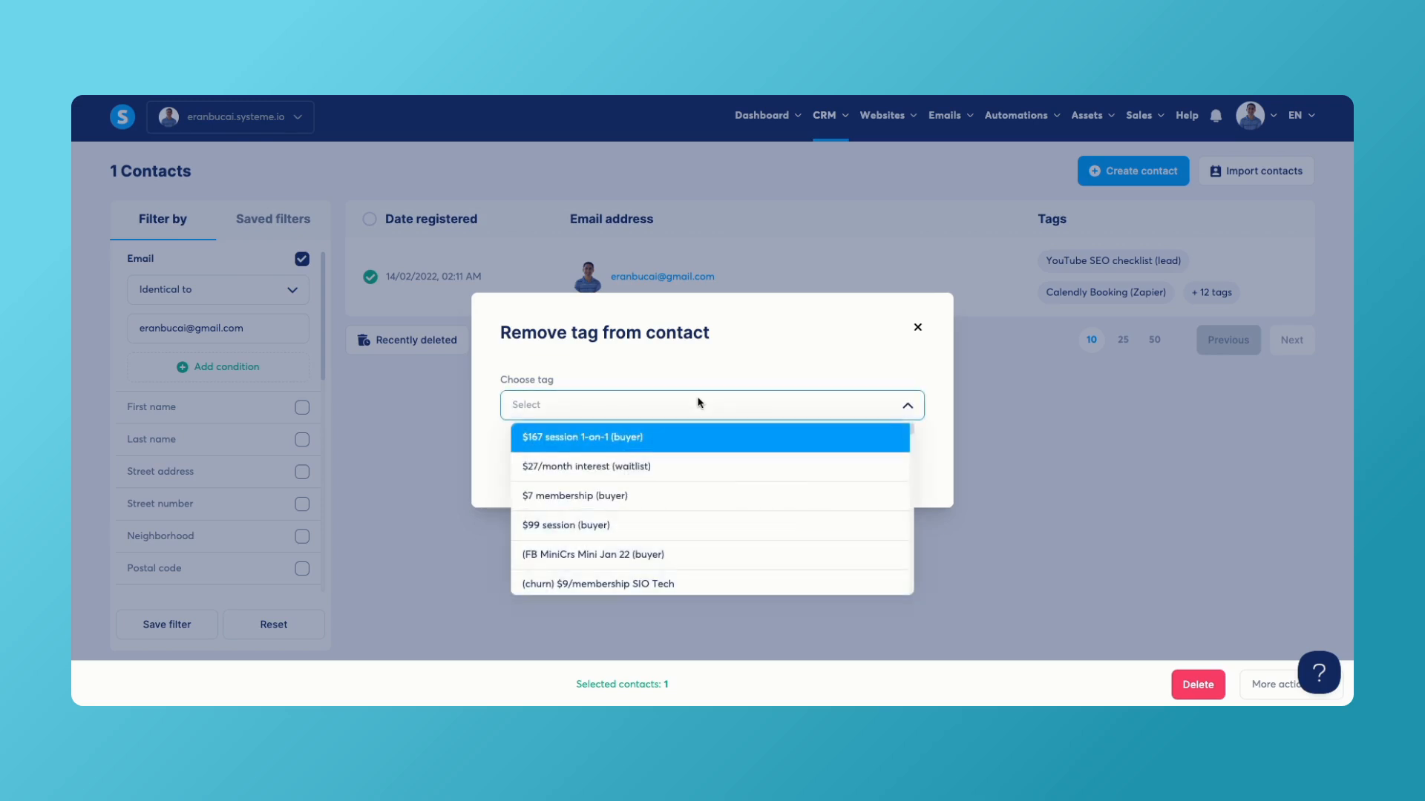
text(unlite)
key(BackSpace)
key(BackSpace)
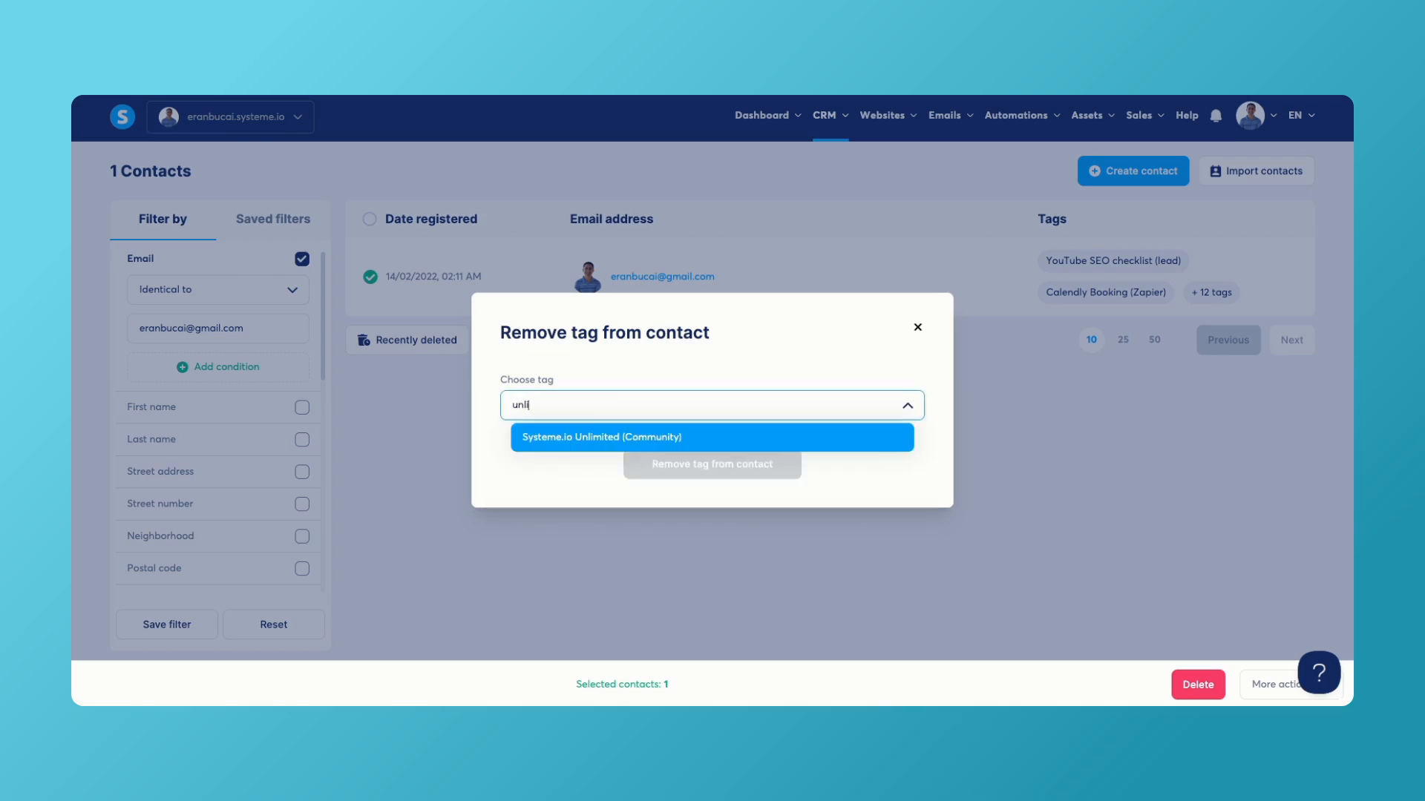
click(687, 434)
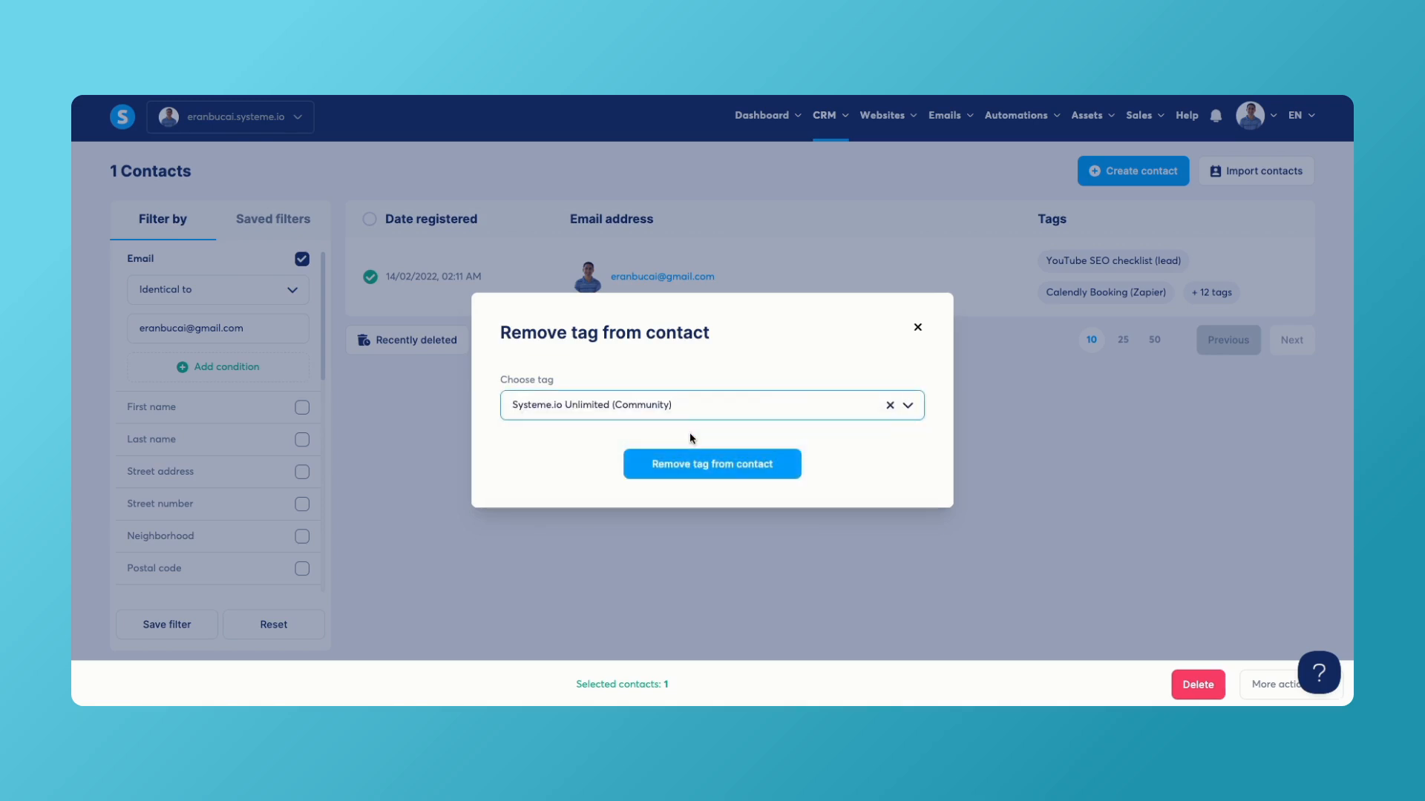
click(917, 328)
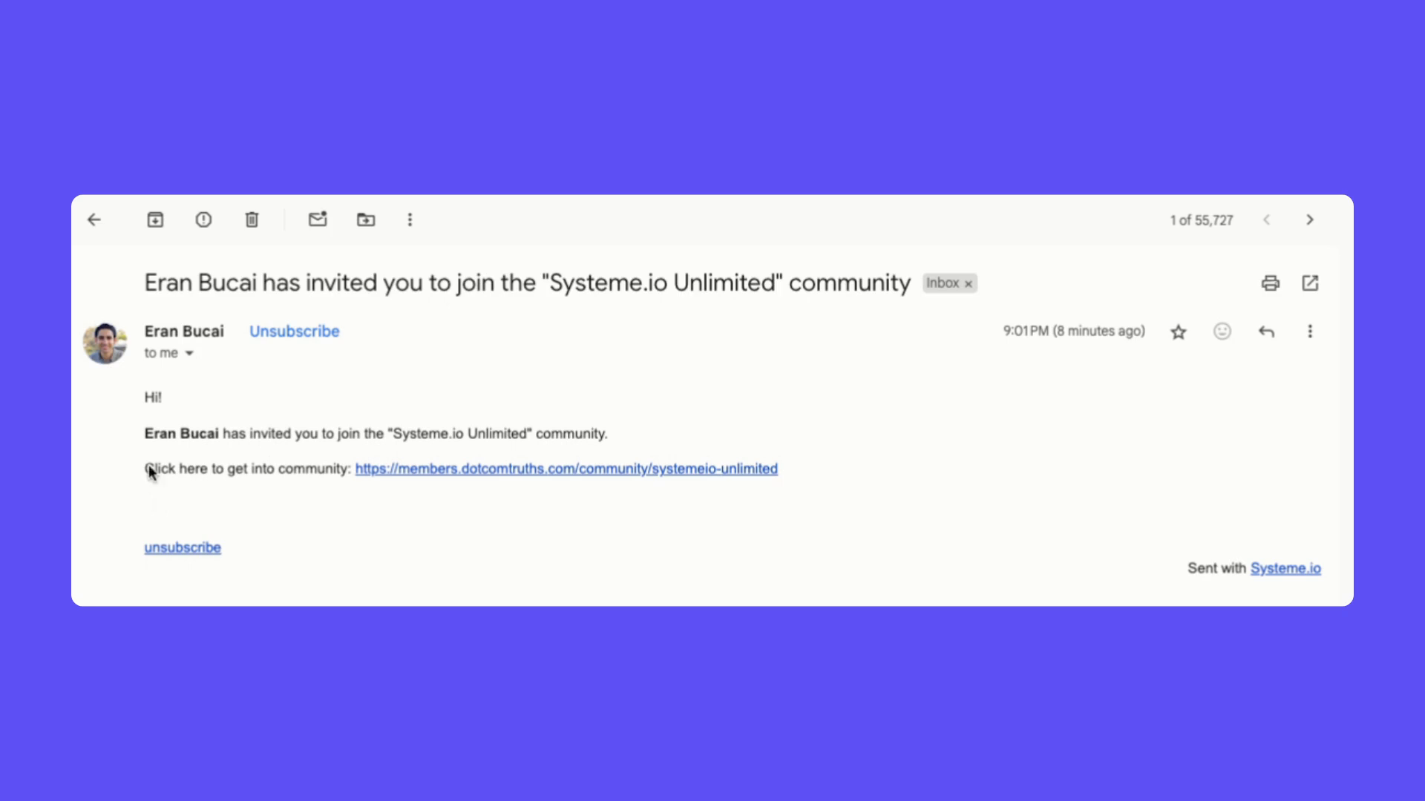
Examine the inviter's name and the community name in the subject of the invitation email in Gmail
drag(146, 283, 256, 282)
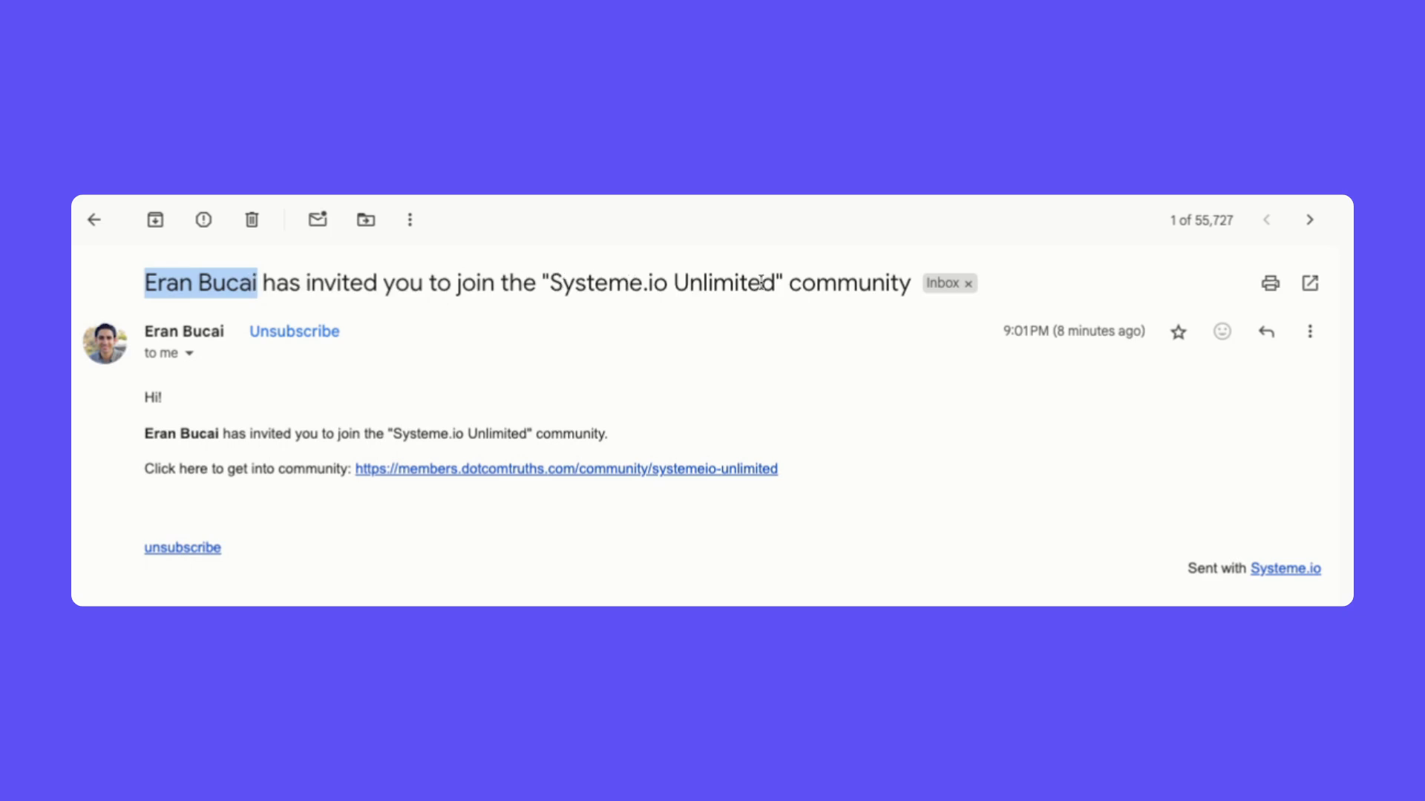
click(546, 283)
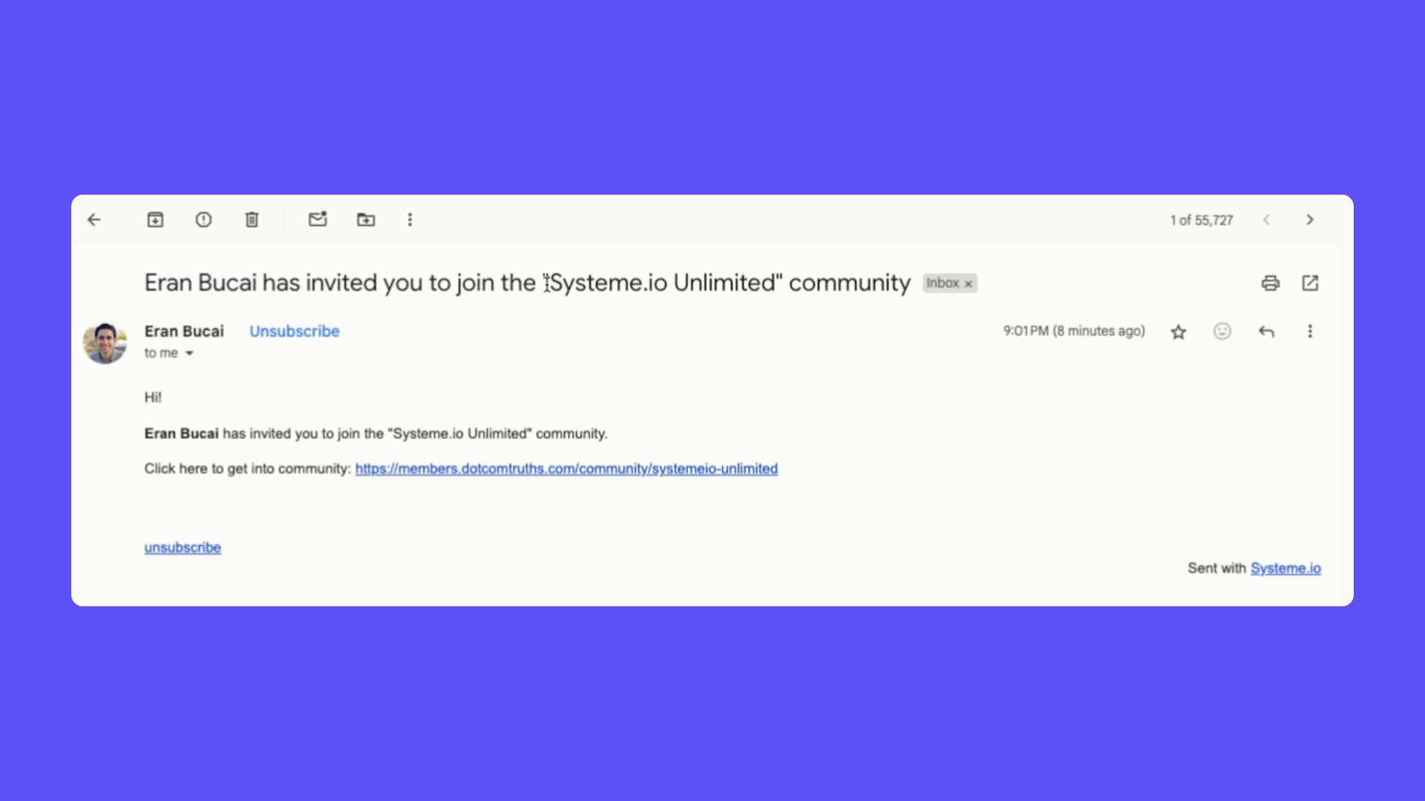
drag(783, 282, 544, 283)
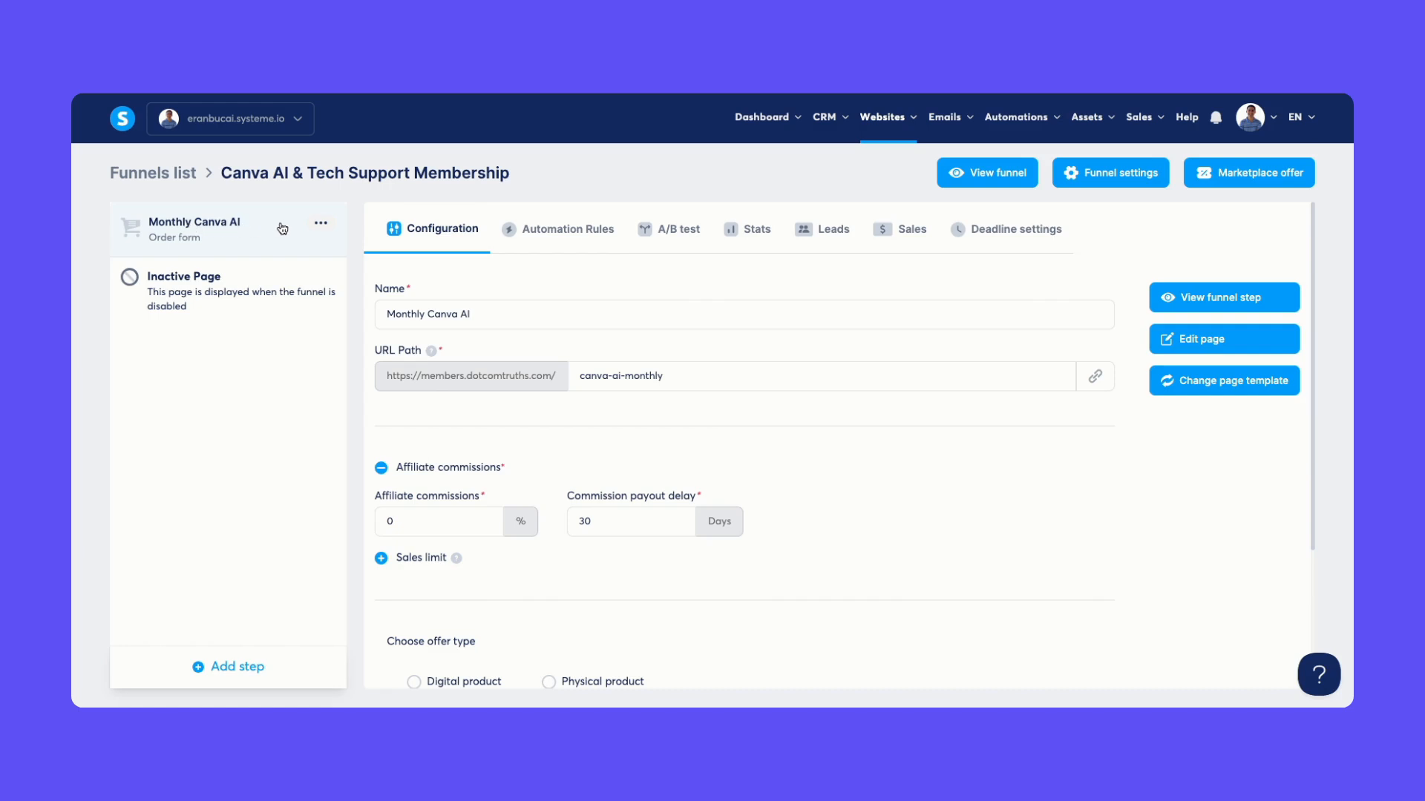
Set the offer type of the Monthly Canva AI order form to "Digital product"
scroll(586, 312, down, 3)
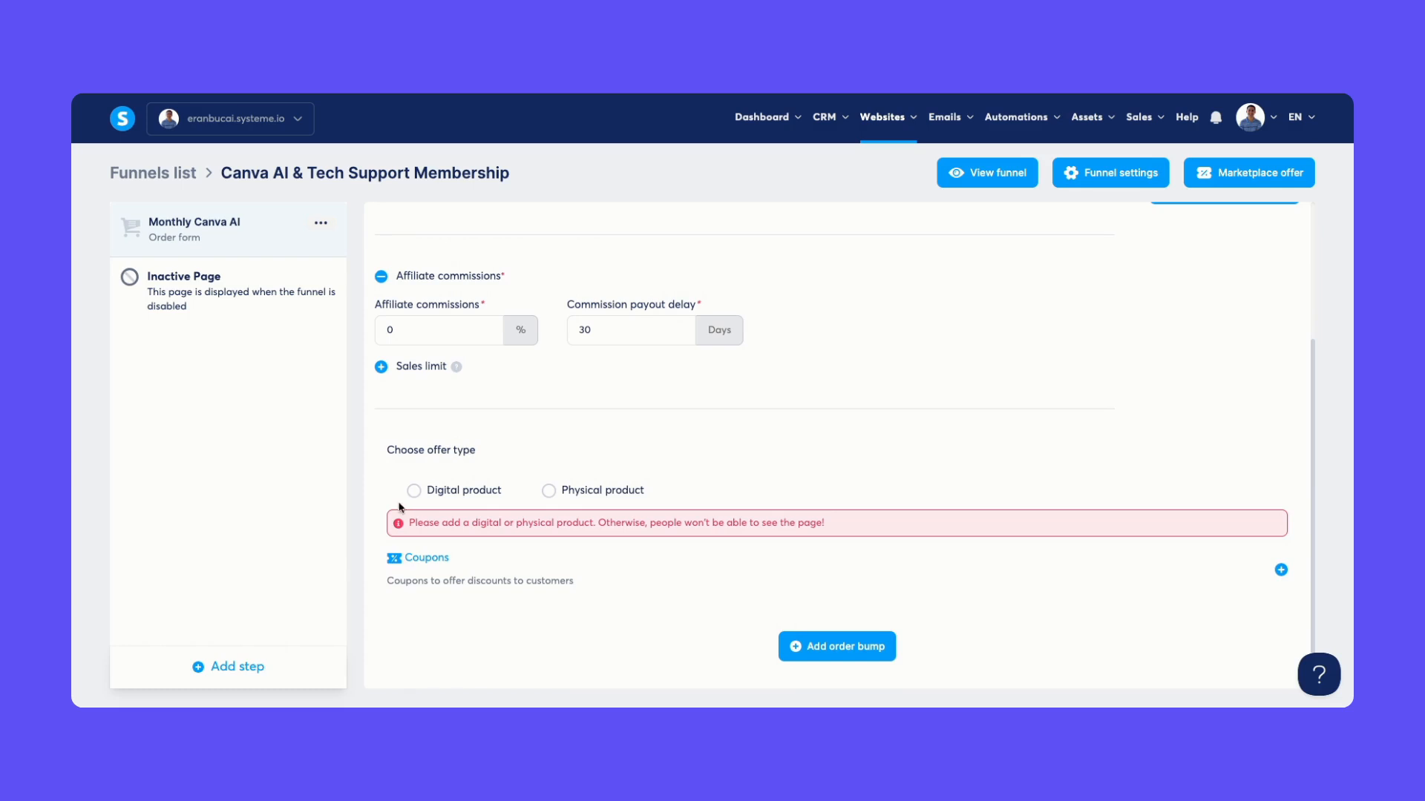
click(414, 491)
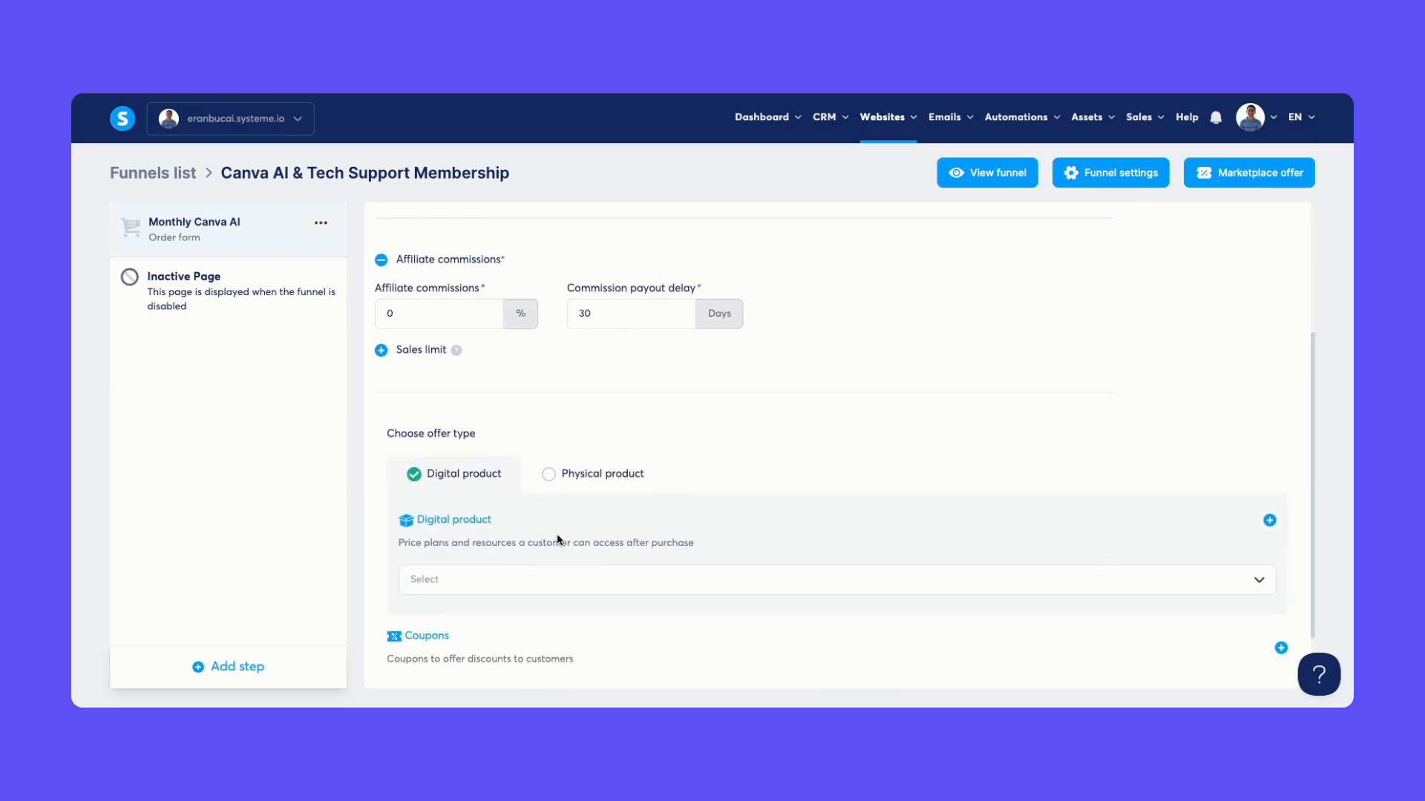
scroll(556, 537, up, 3)
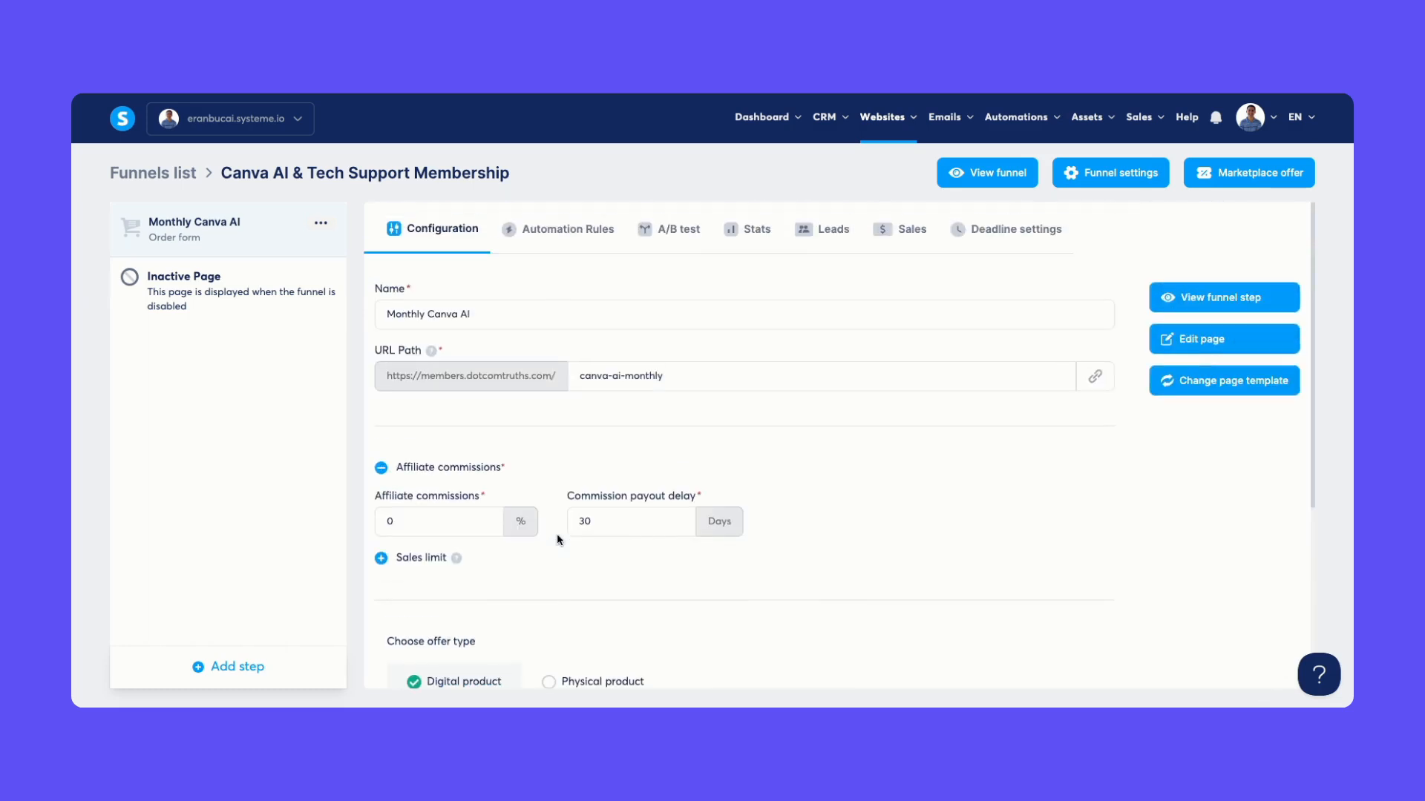
Start an automation rule on the Monthly Canva AI order form with a "New sale" trigger
click(583, 231)
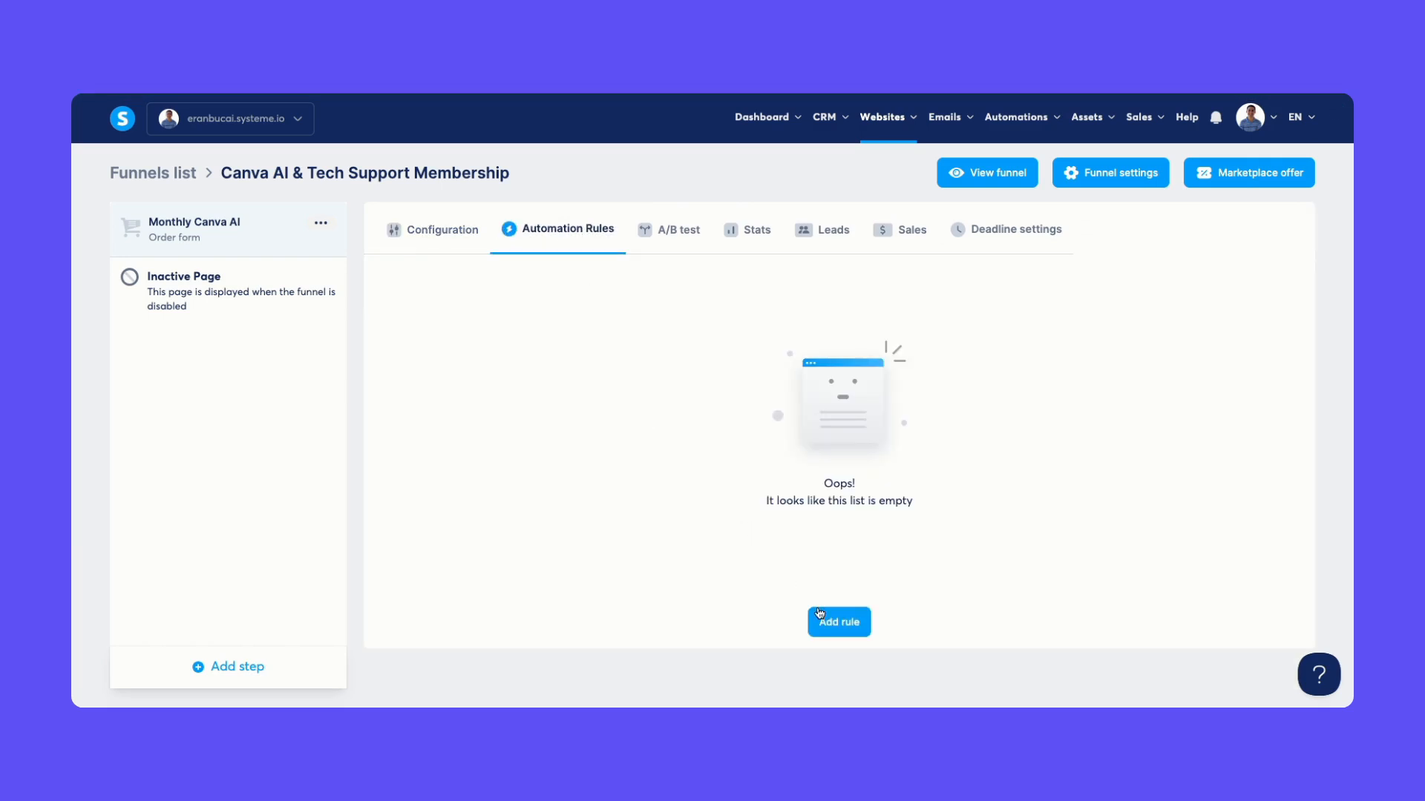
click(846, 624)
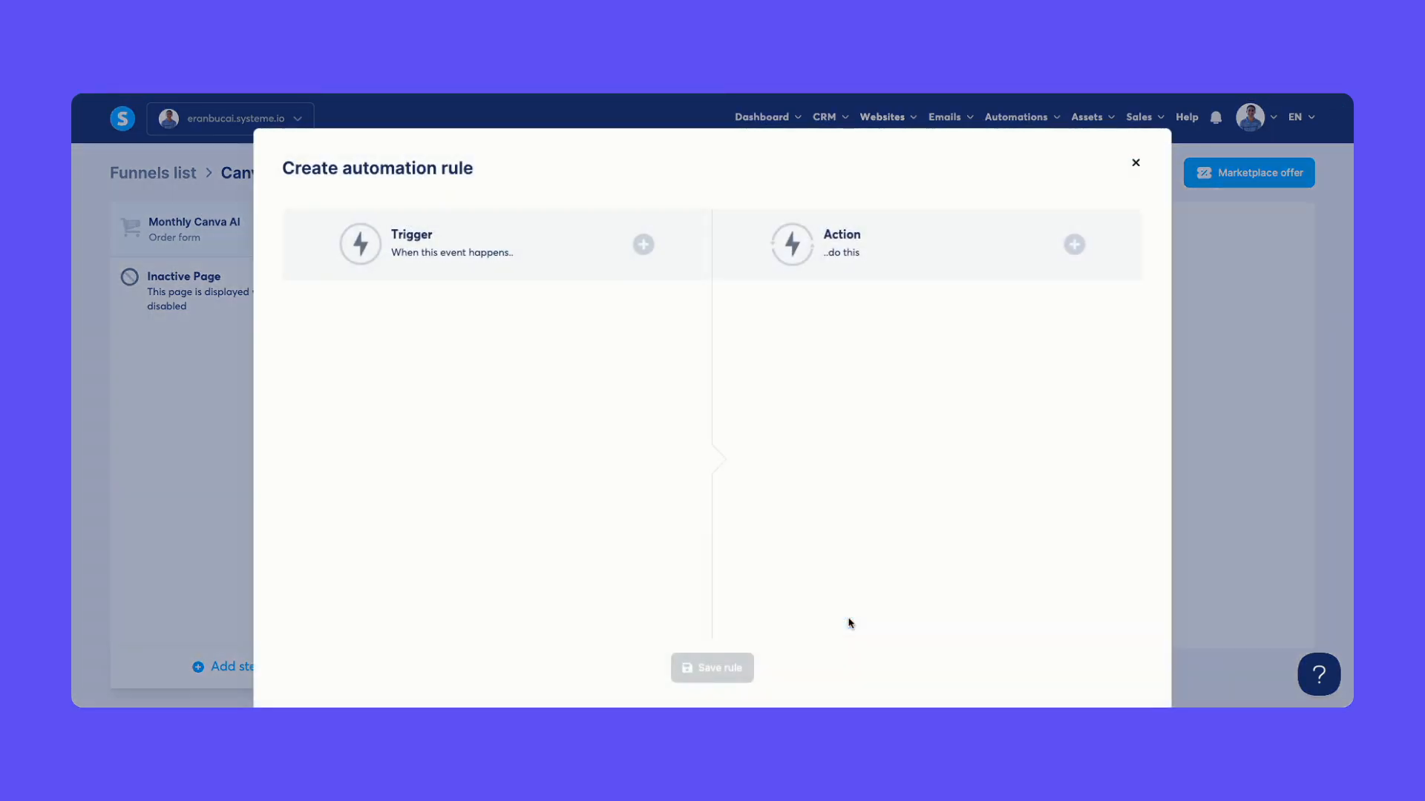
click(643, 245)
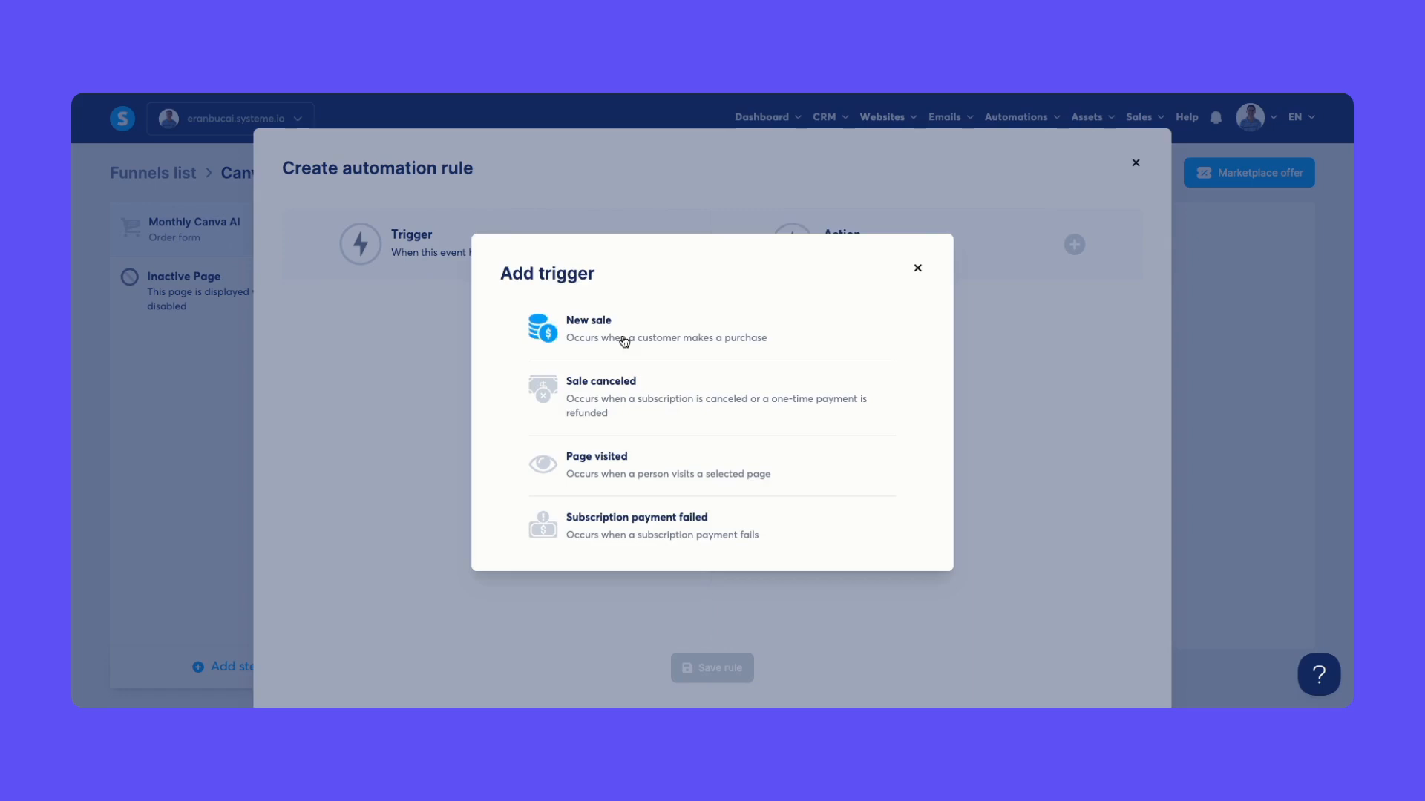
click(623, 334)
Add the action "Add a tag" with the tag "Canva AI & Tech Support (Community)" to the New sale rule
click(1074, 245)
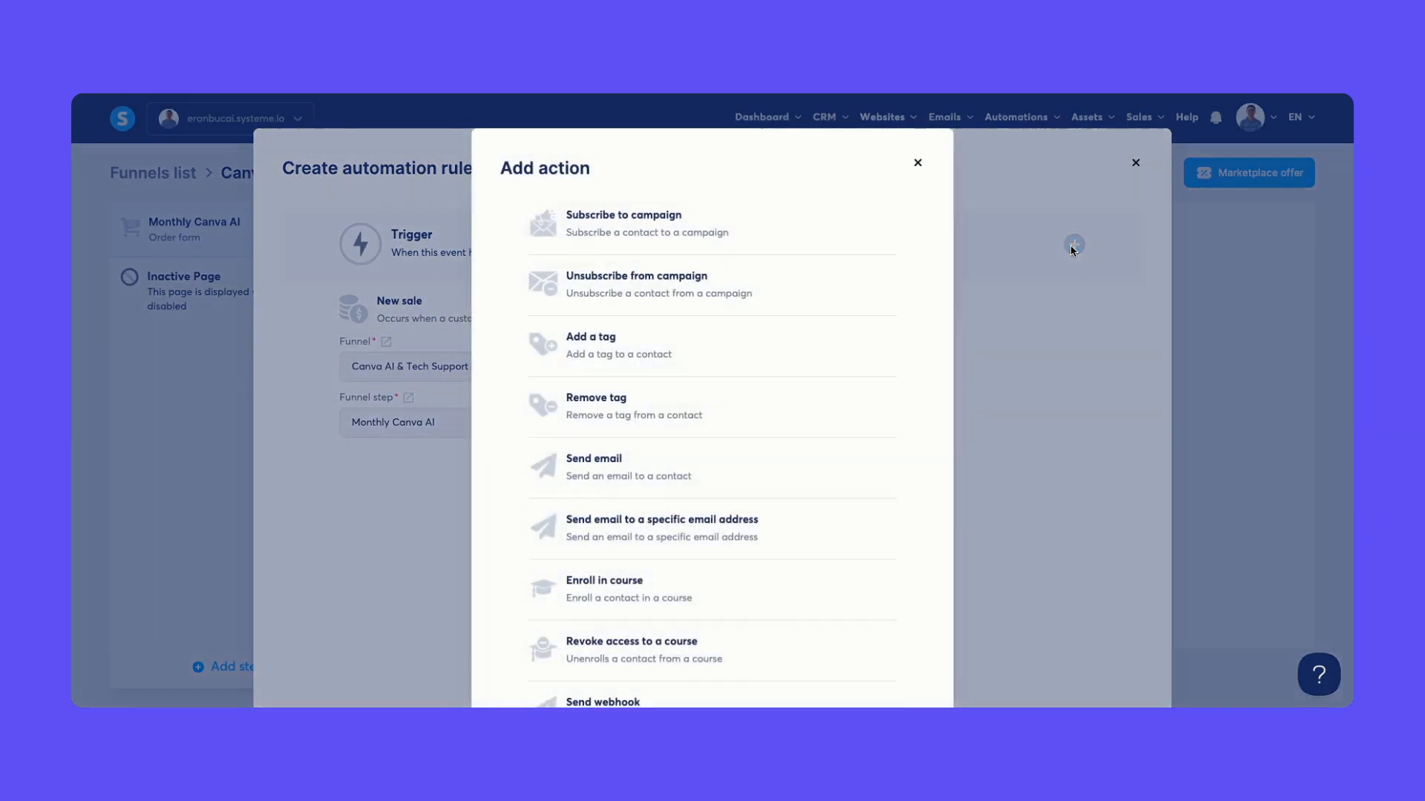
click(618, 342)
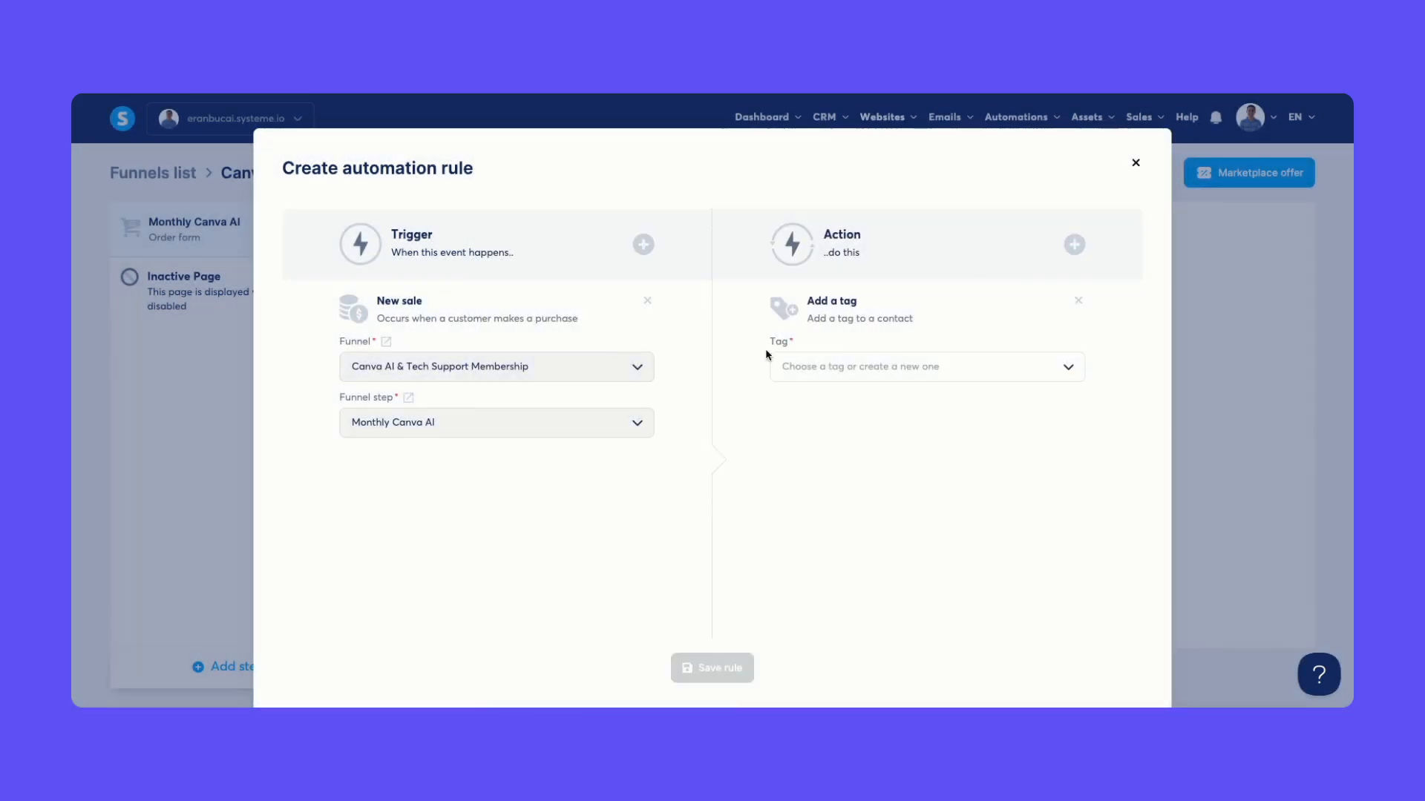
click(843, 364)
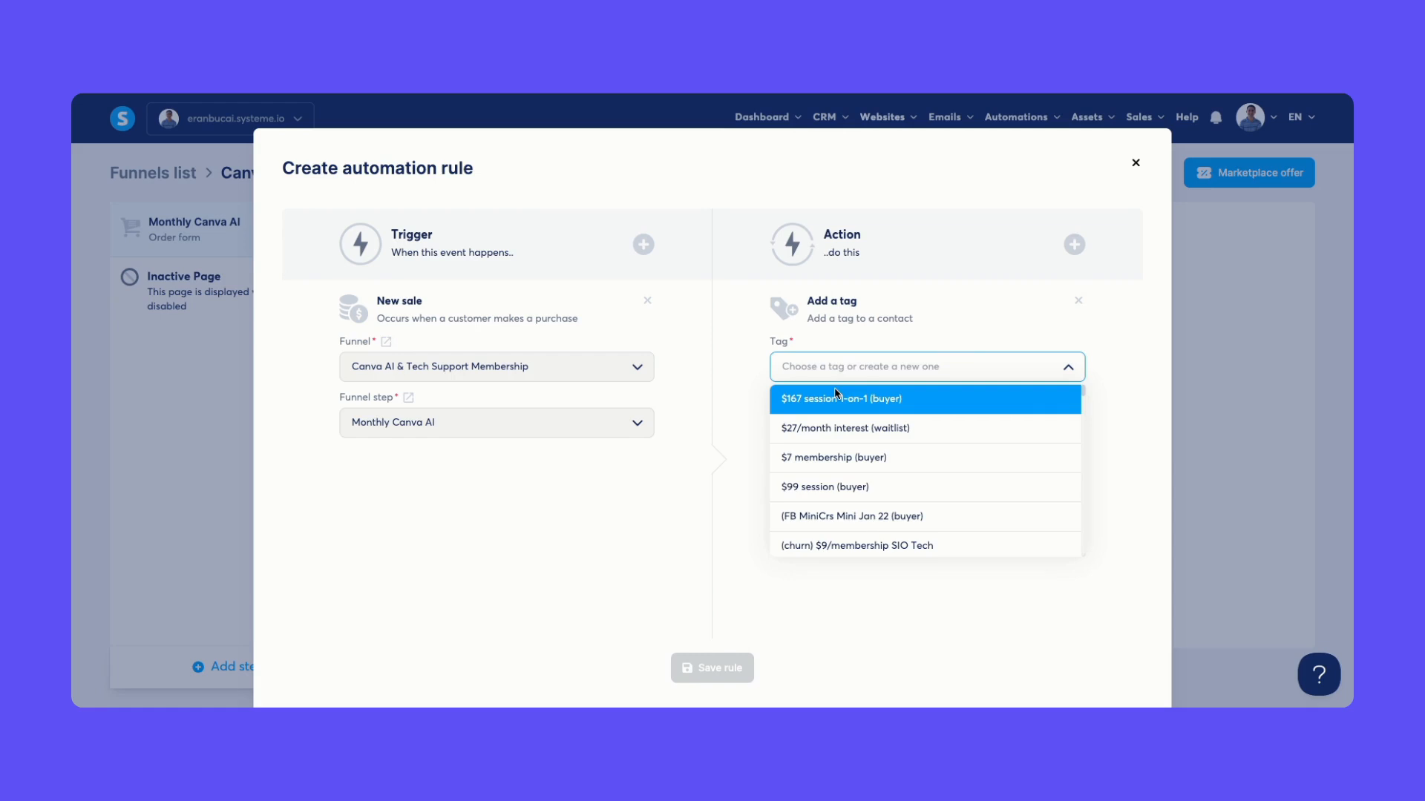
text(canva)
click(826, 436)
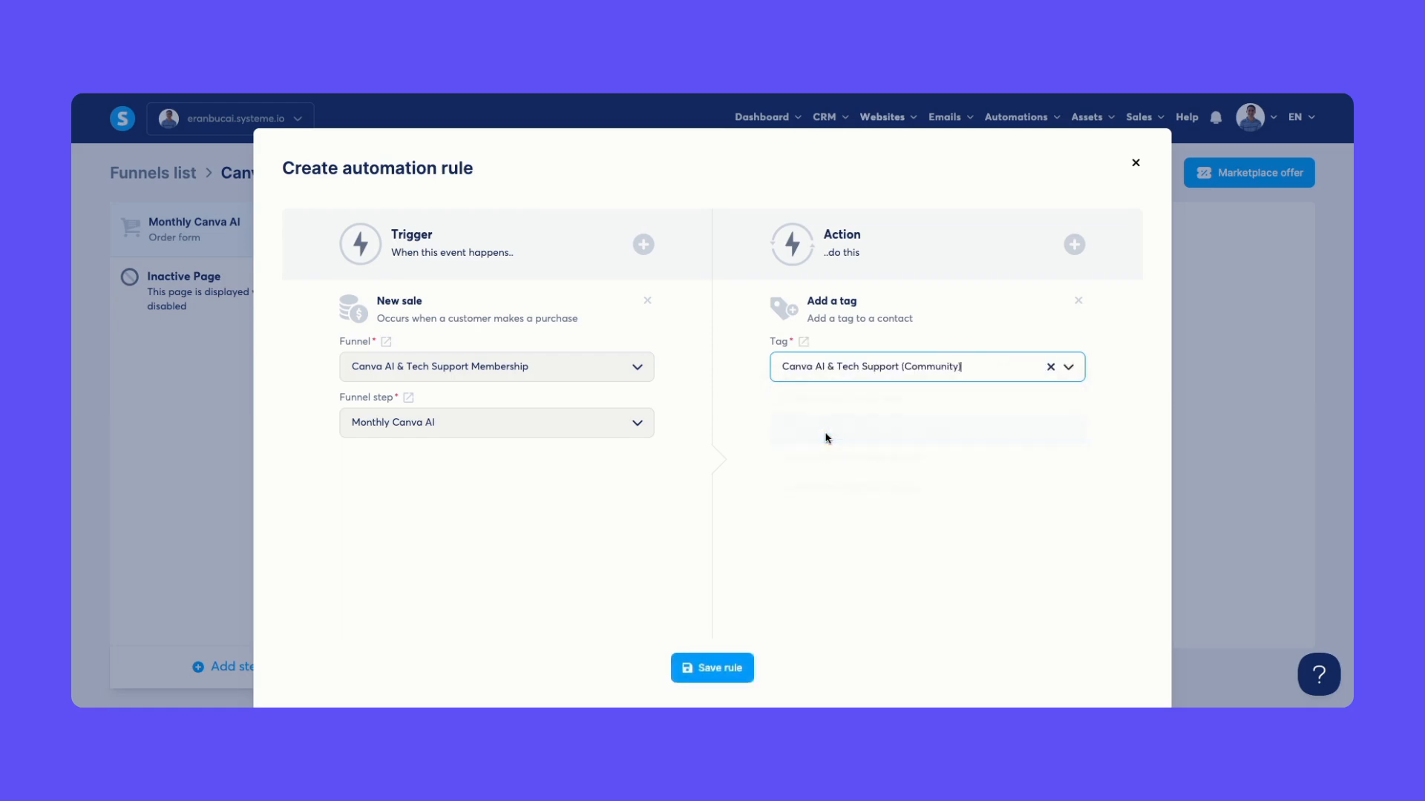
scroll(748, 590, down, 1)
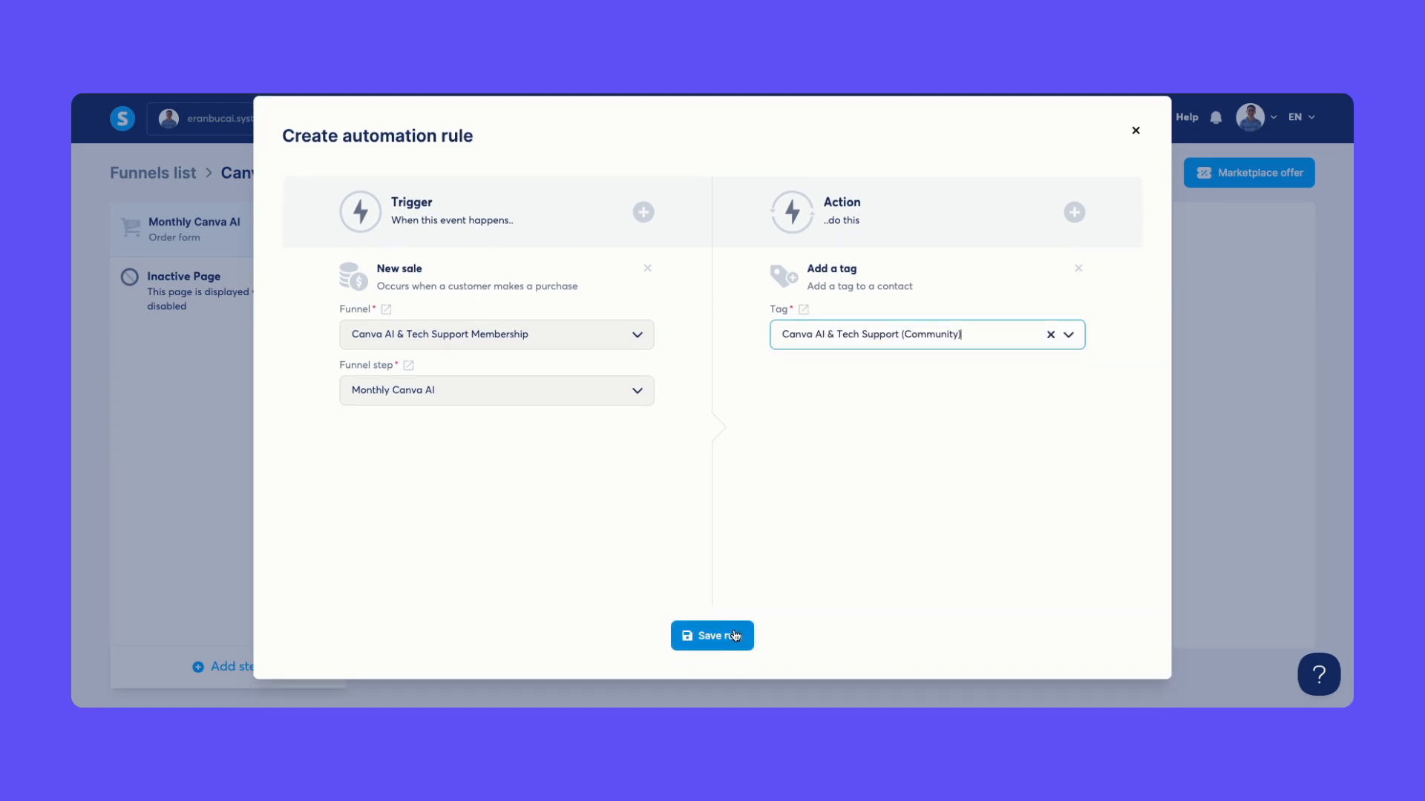
click(733, 637)
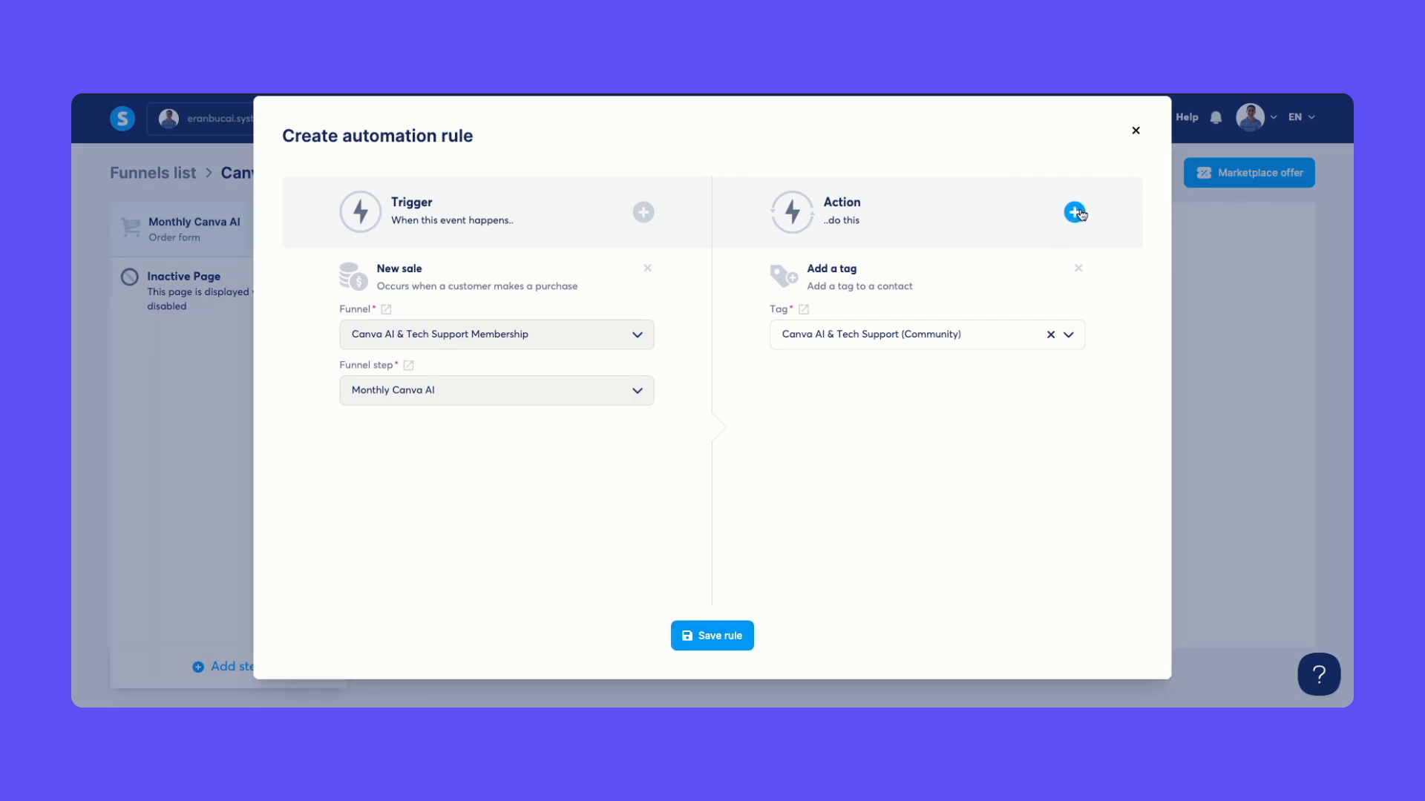
click(1075, 213)
scroll(656, 435, down, 5)
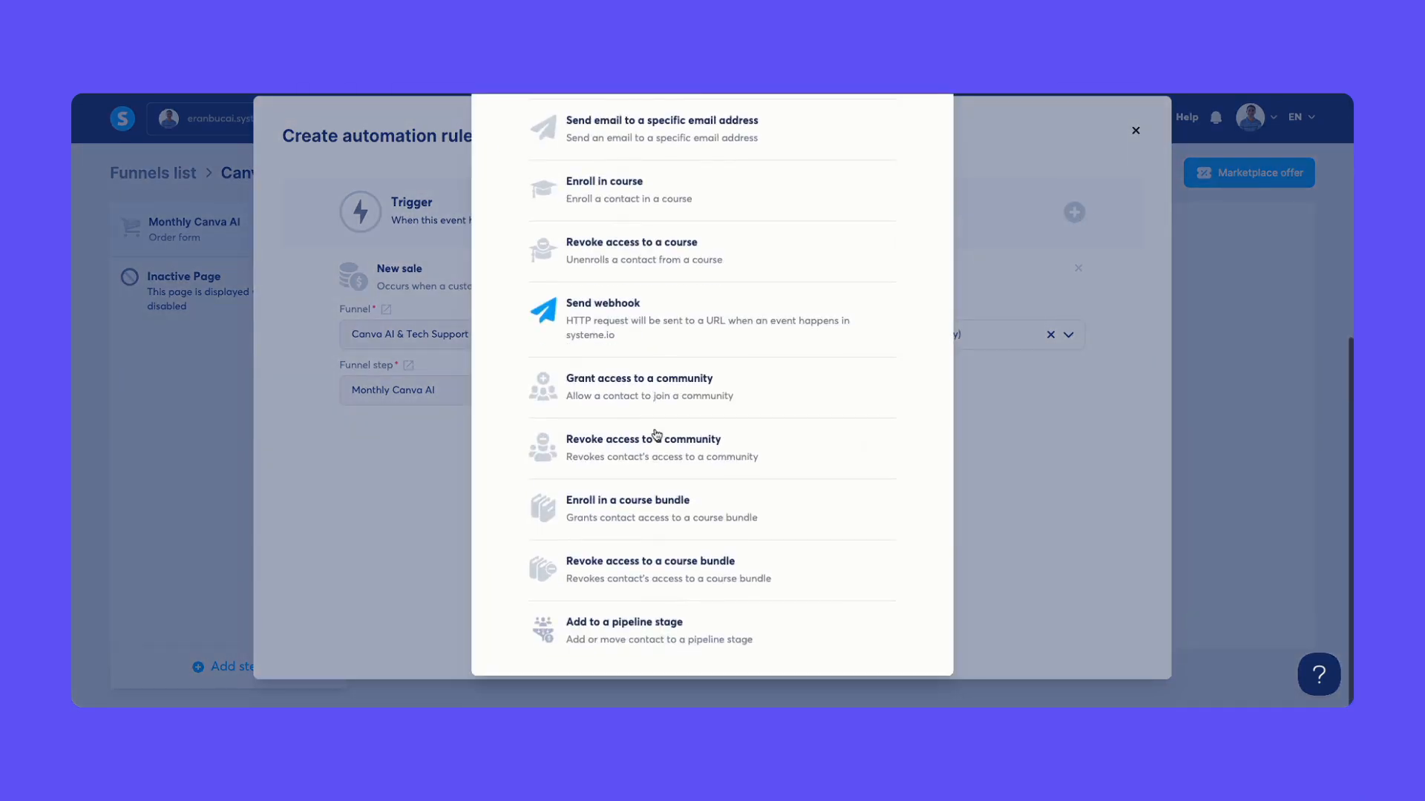
click(661, 387)
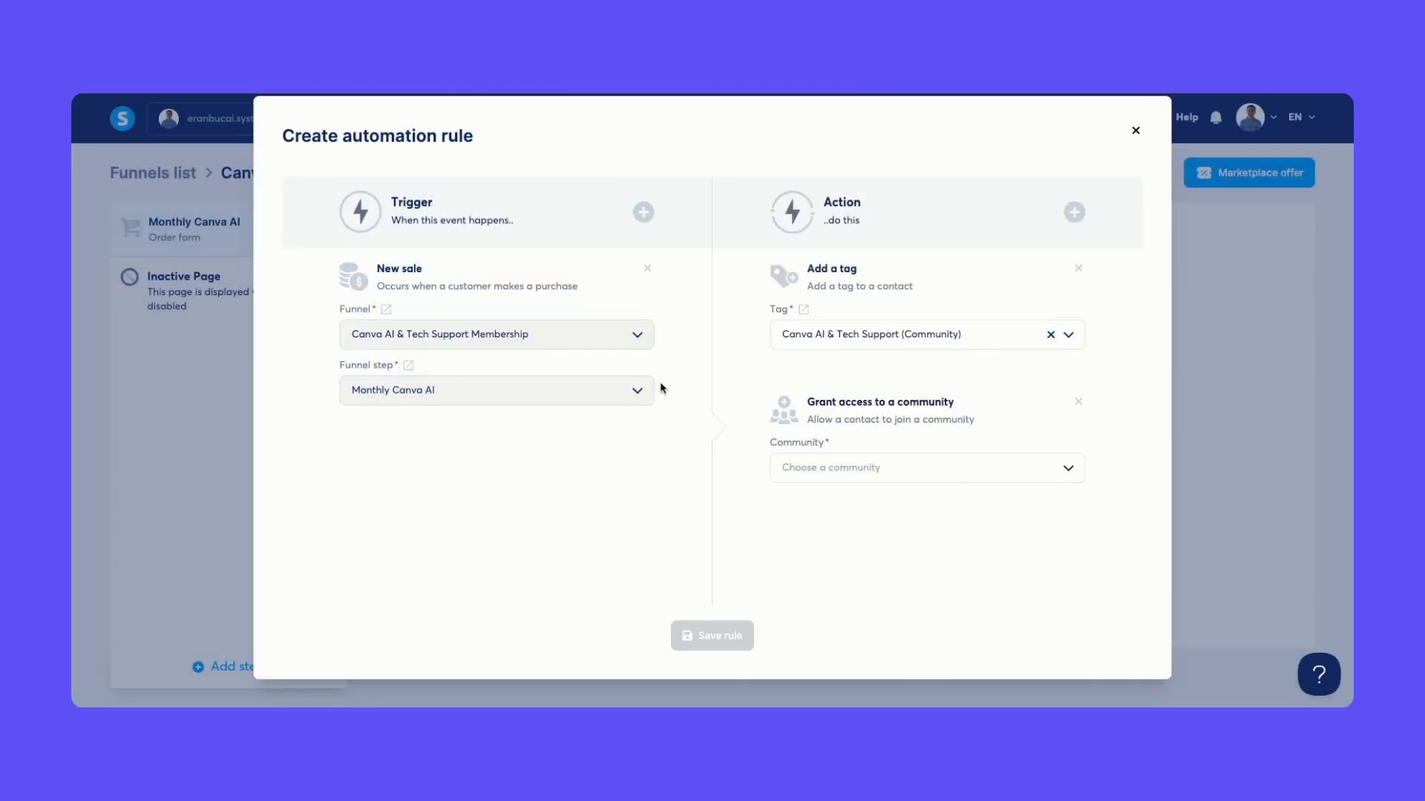
click(1079, 402)
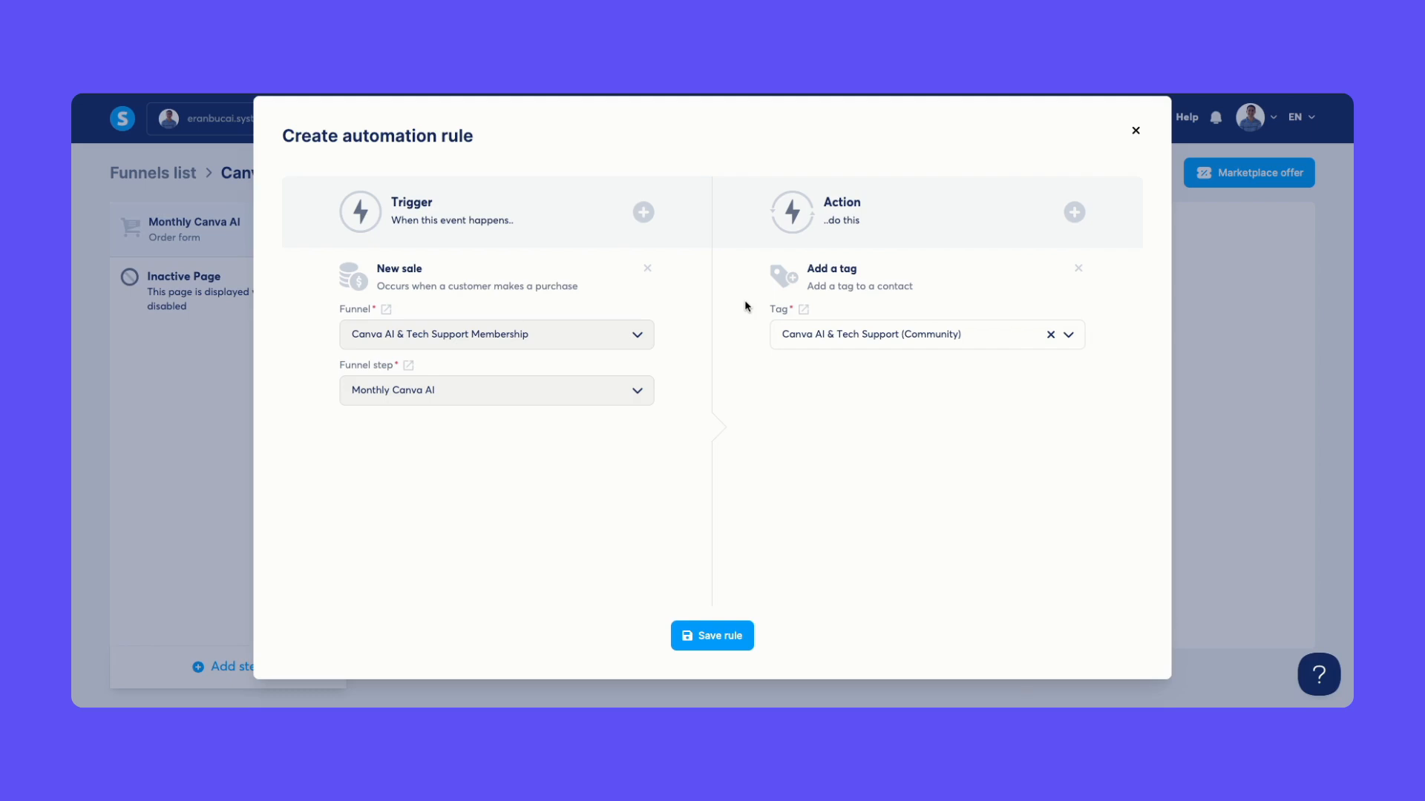
Save the New sale rule and start another rule on the Monthly Canva AI order form with a "Sale canceled" trigger
click(719, 638)
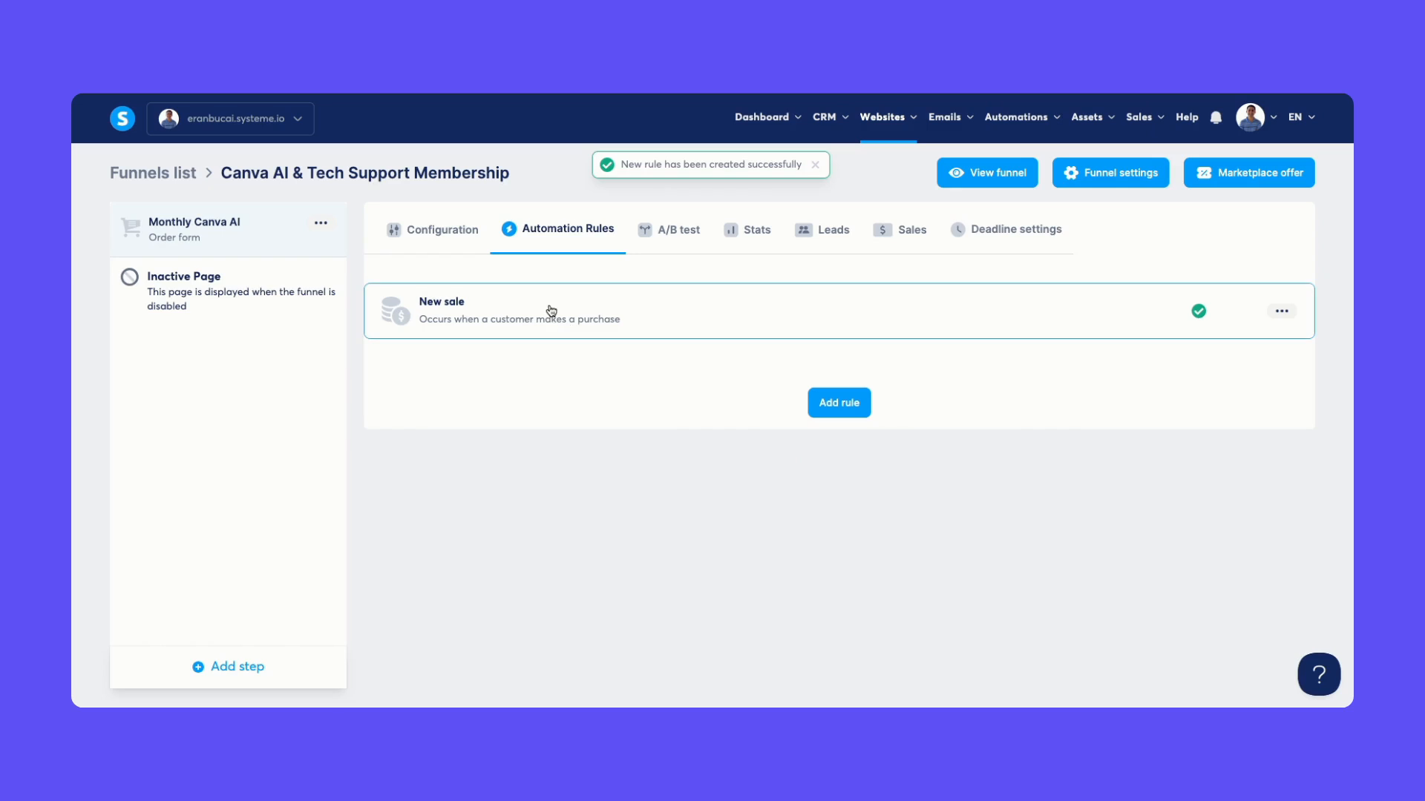
click(850, 406)
click(643, 245)
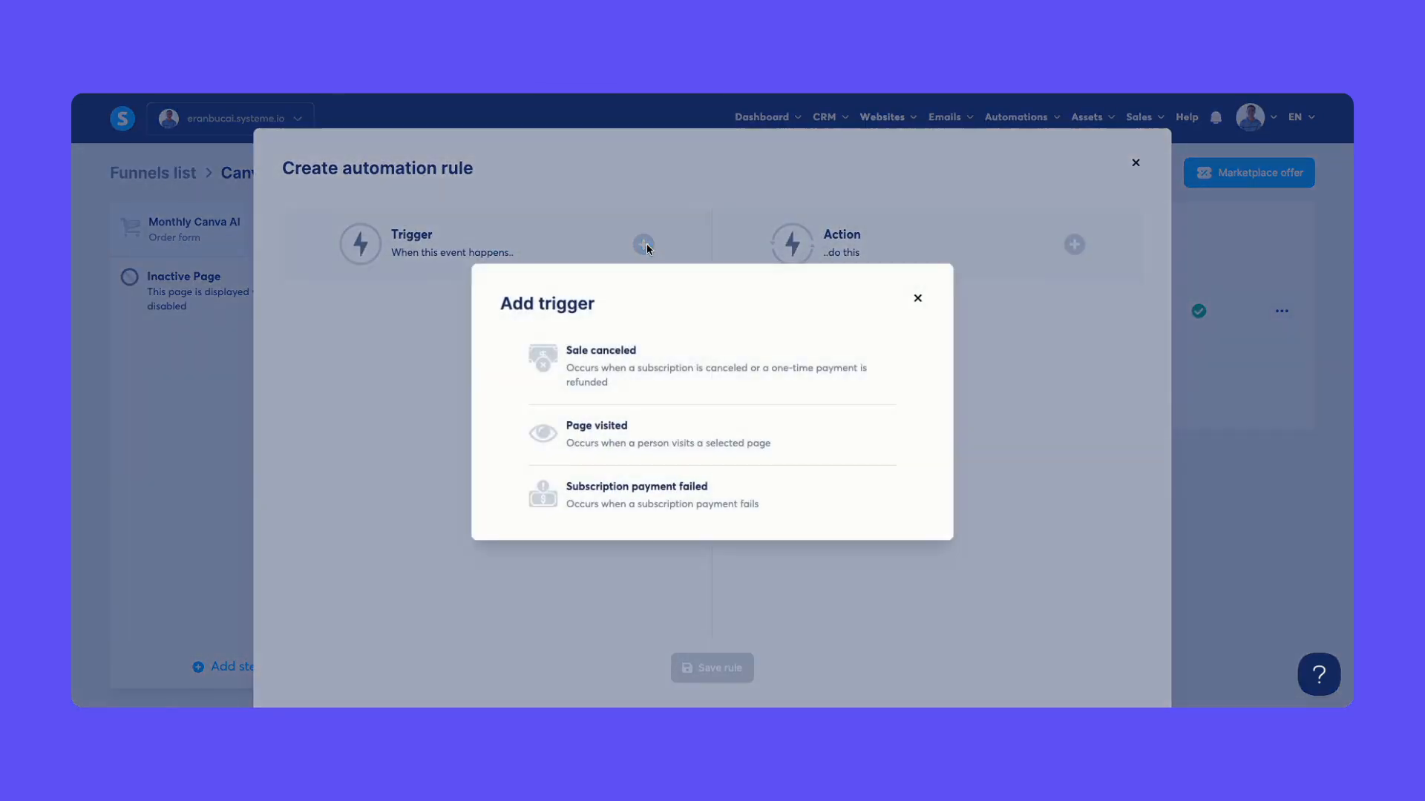
click(627, 371)
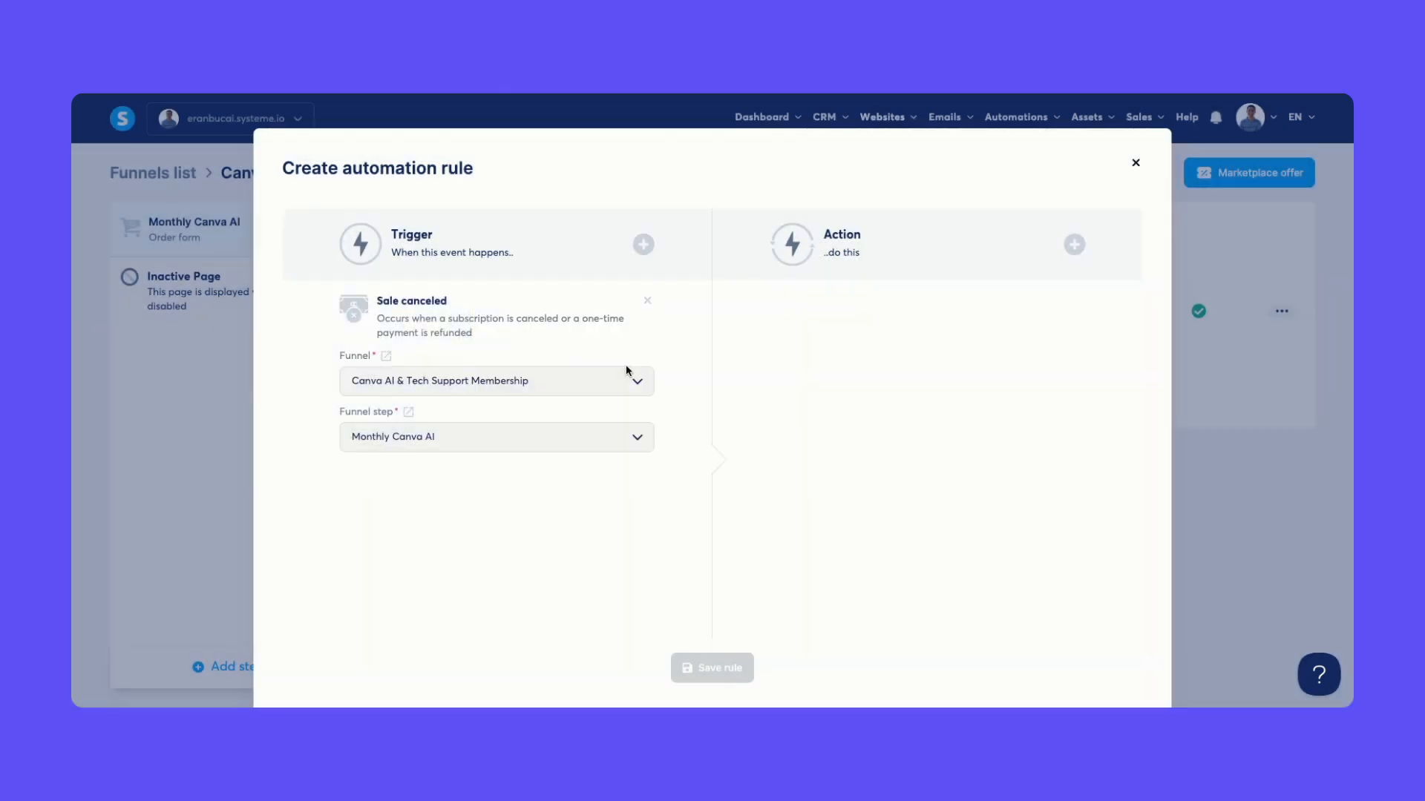
Add the action "Remove tag" with the tag "Canva AI & Tech Support (Community)" to the Sale canceled rule and save it
click(1075, 245)
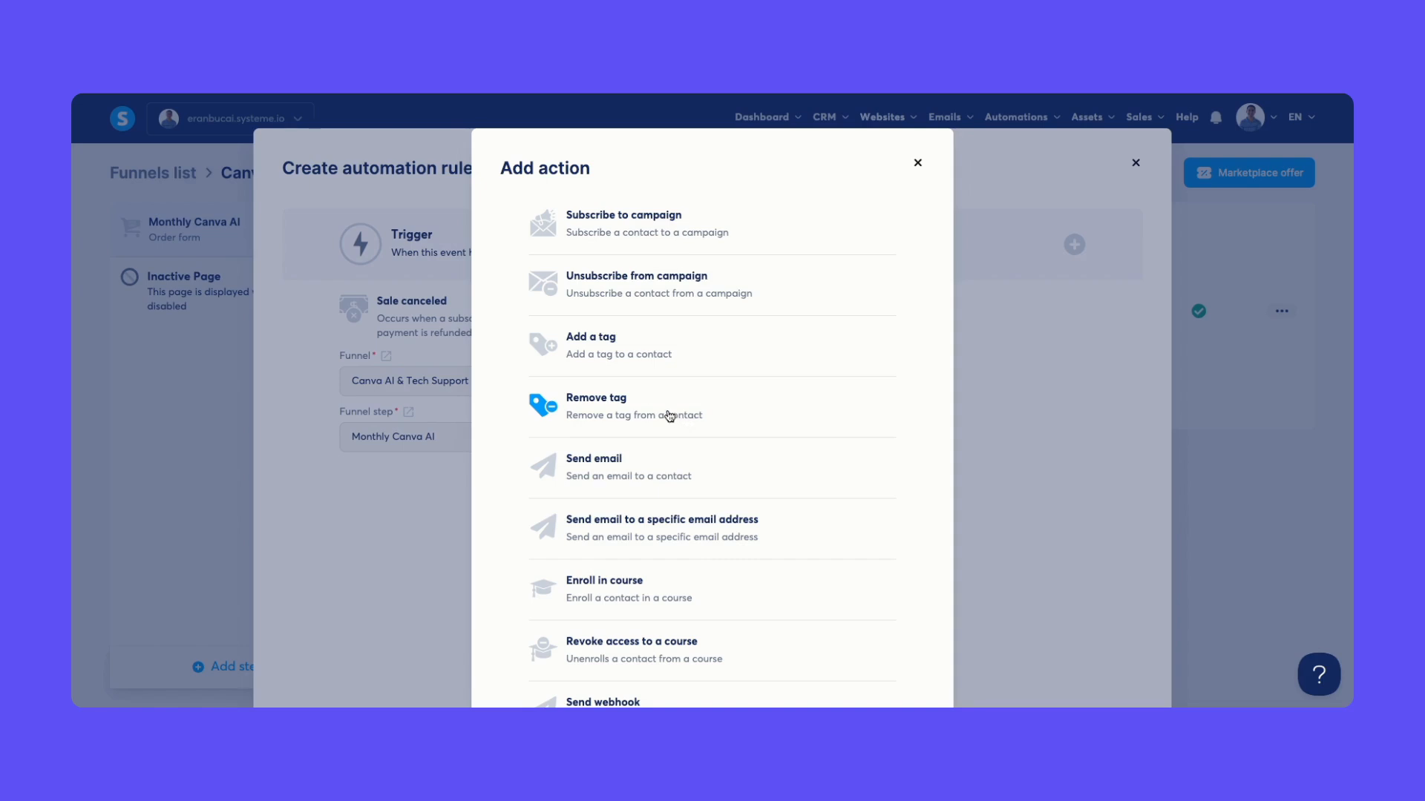
click(638, 407)
click(835, 371)
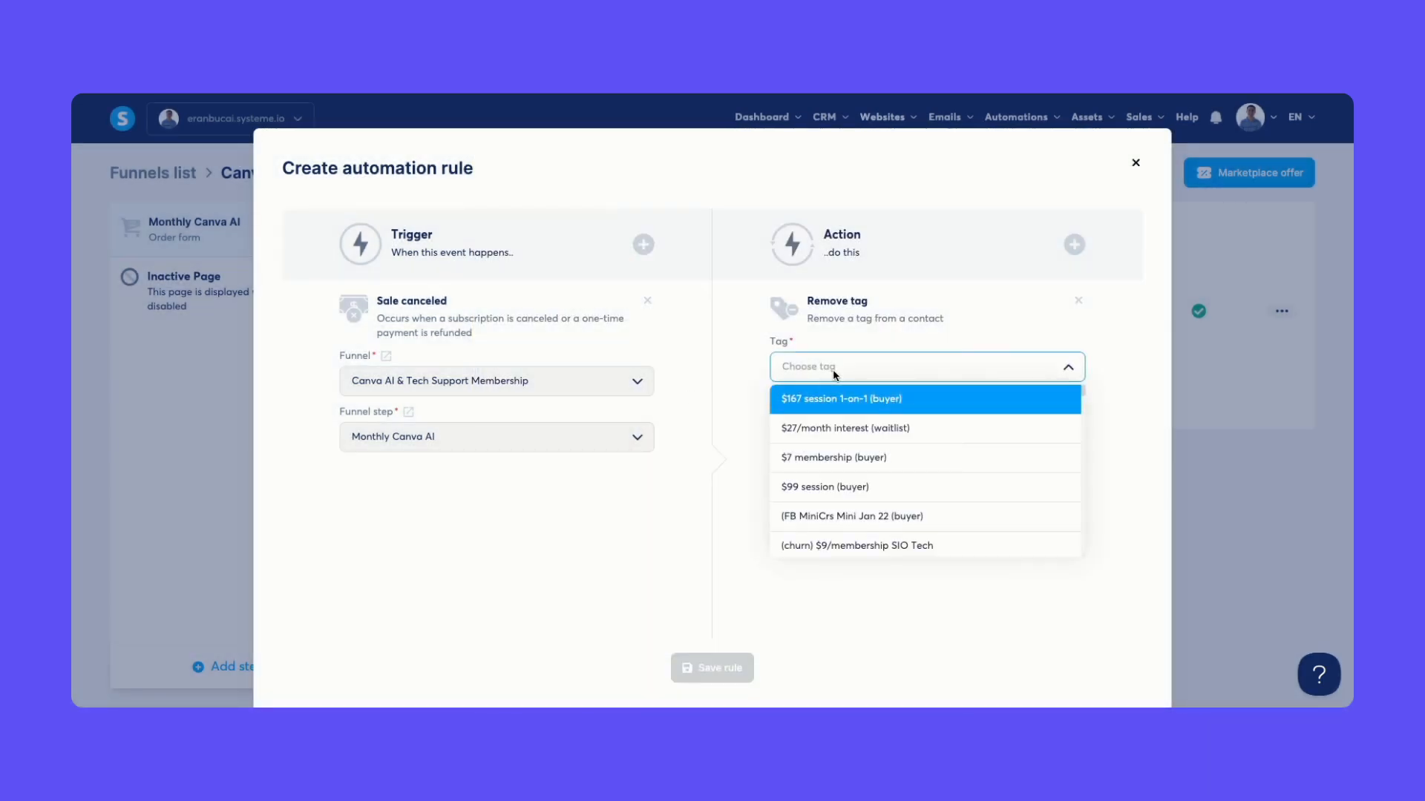
text(canva)
click(836, 393)
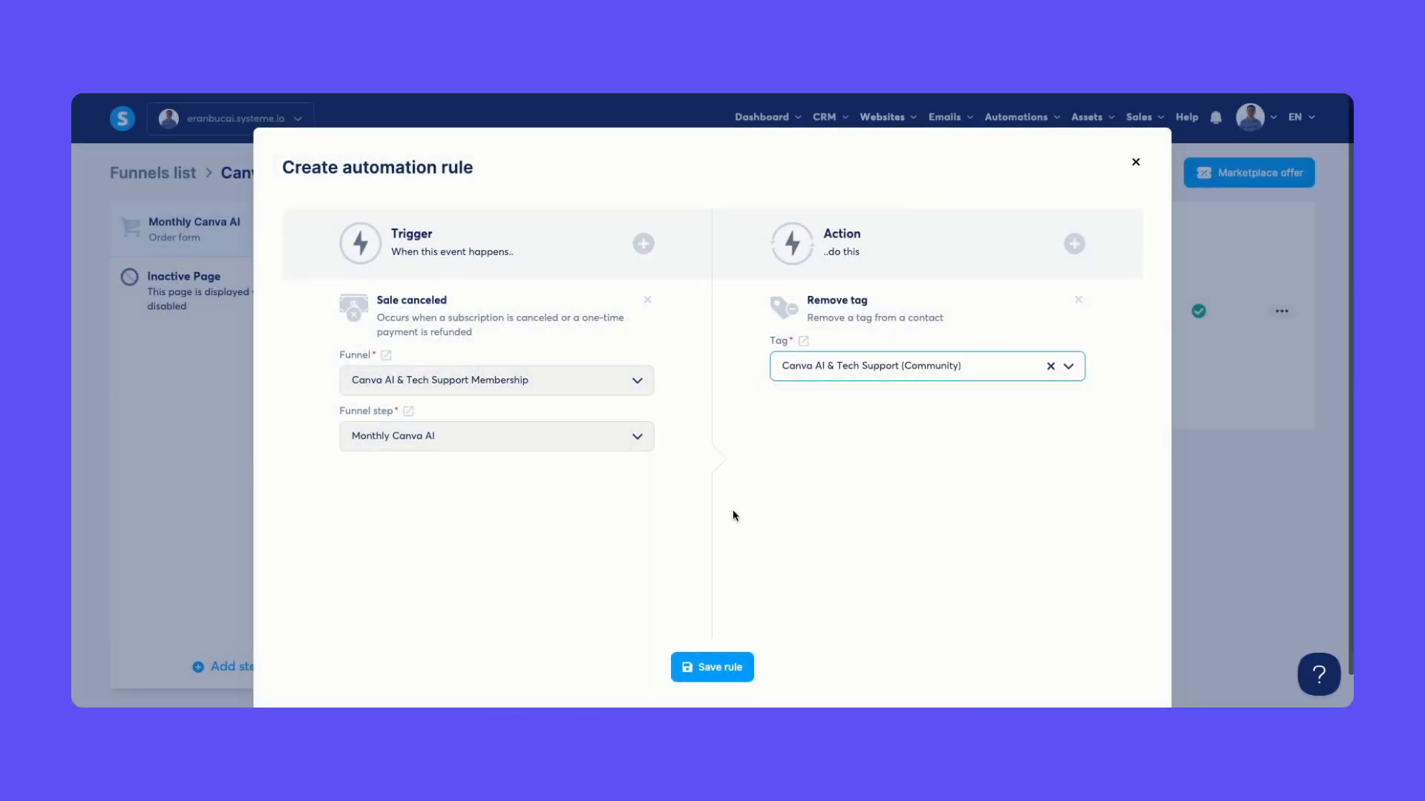
click(725, 632)
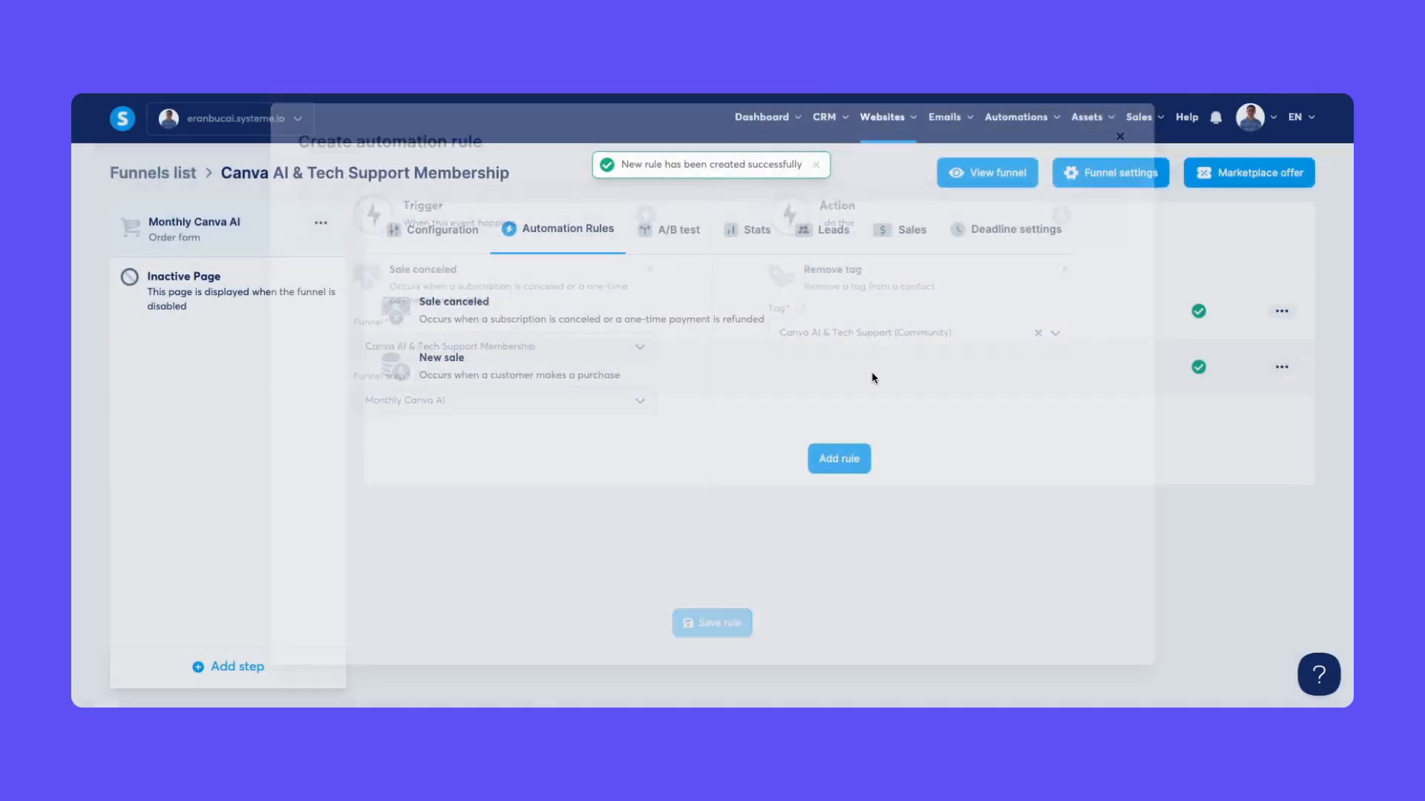